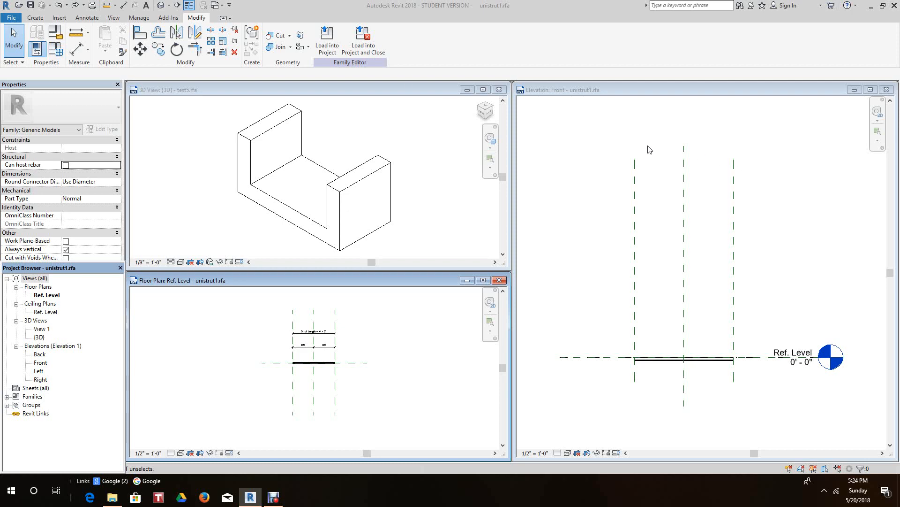
Examine the U-shaped bracket in the test5.rfa 3D view and review its family type parameters without changing them
left_click(471, 90)
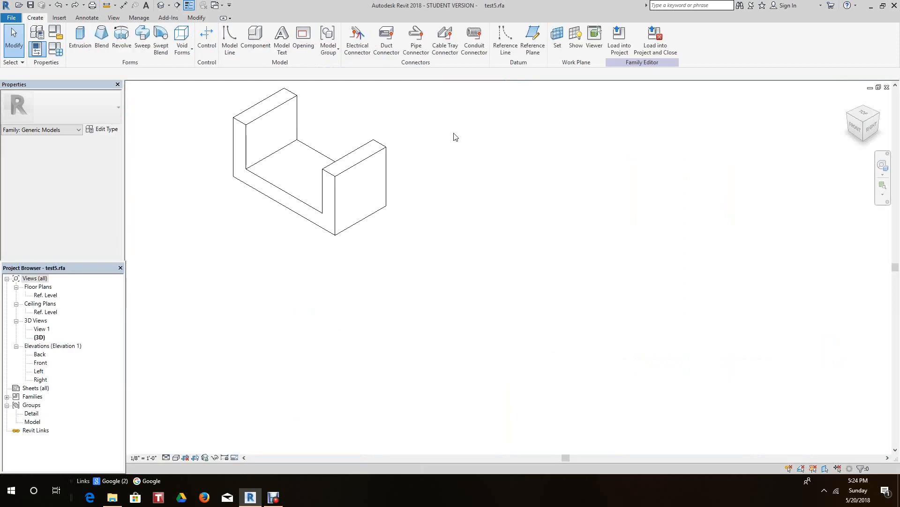
scroll(431, 258, "up", 4)
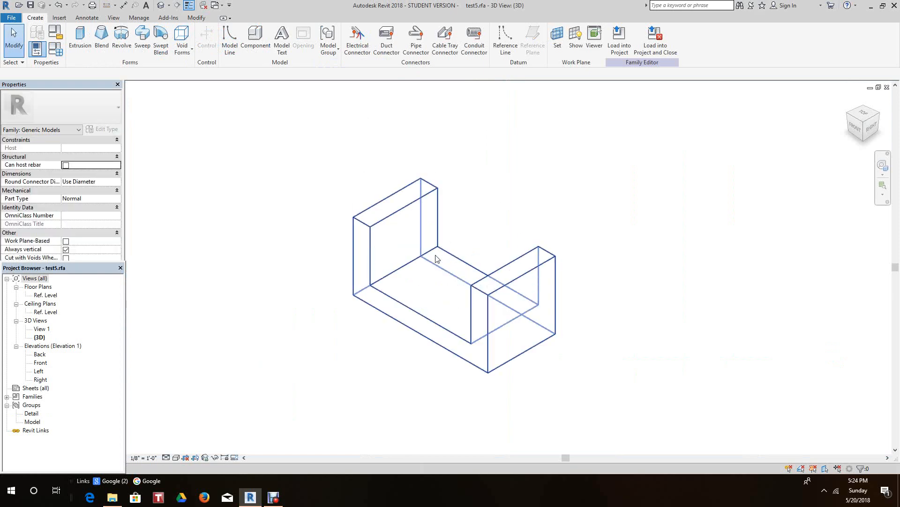
scroll(466, 167, "up", 2)
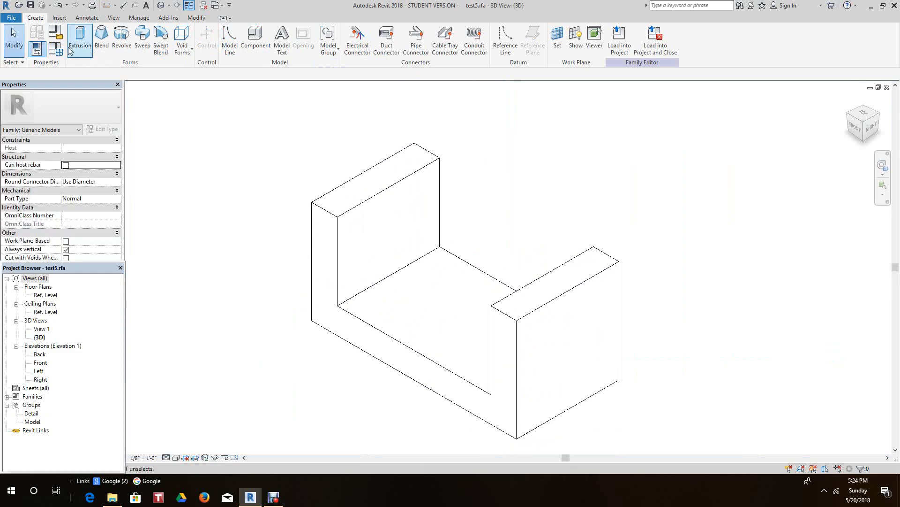
left_click(37, 49)
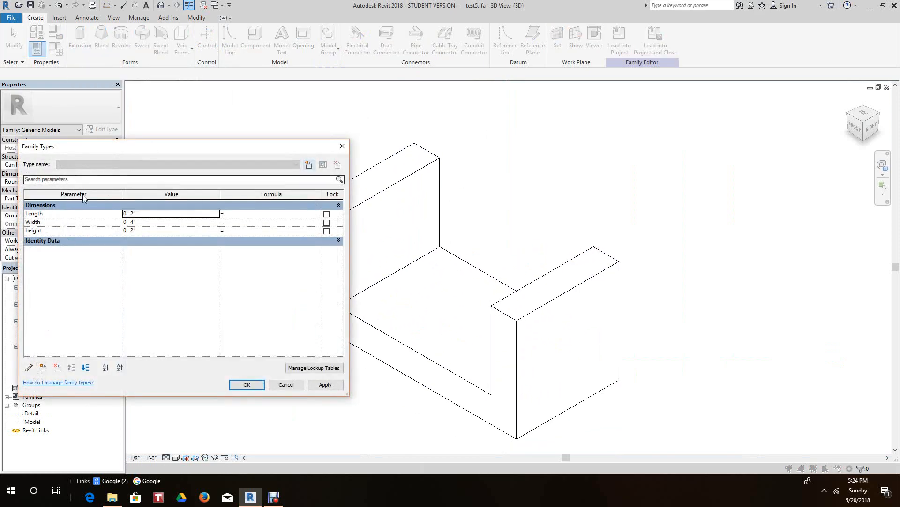
left_click(287, 385)
scroll(297, 381, "down", 2)
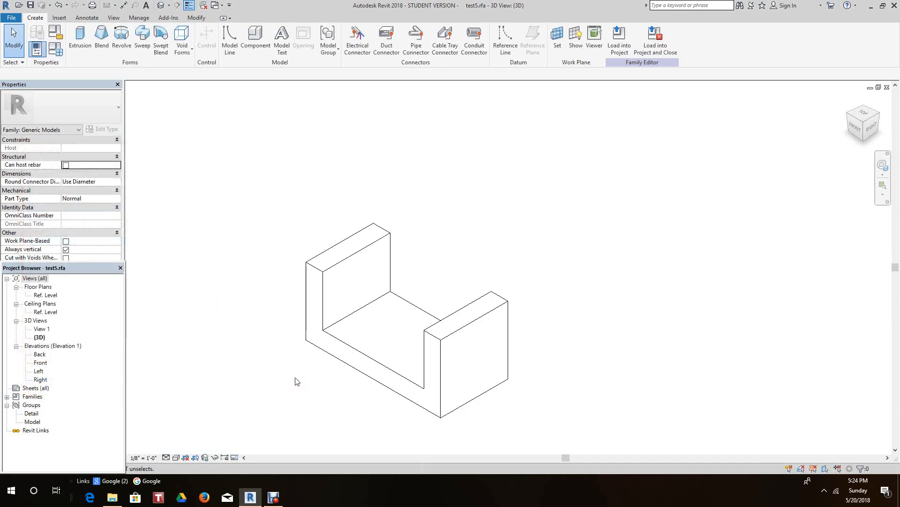
scroll(294, 381, "up", 3)
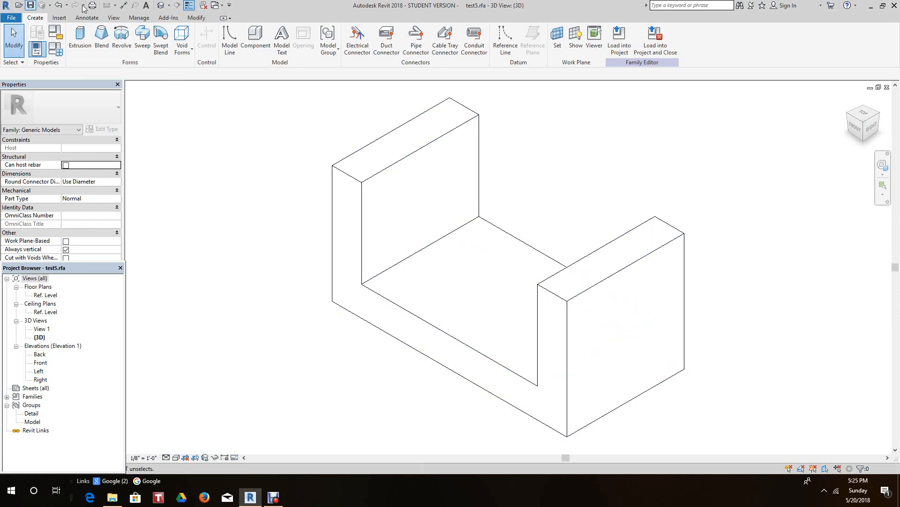
Put the test5.rfa view aside and examine the strut in the unistrut1.rfa floor plan and front elevation
left_click(887, 88)
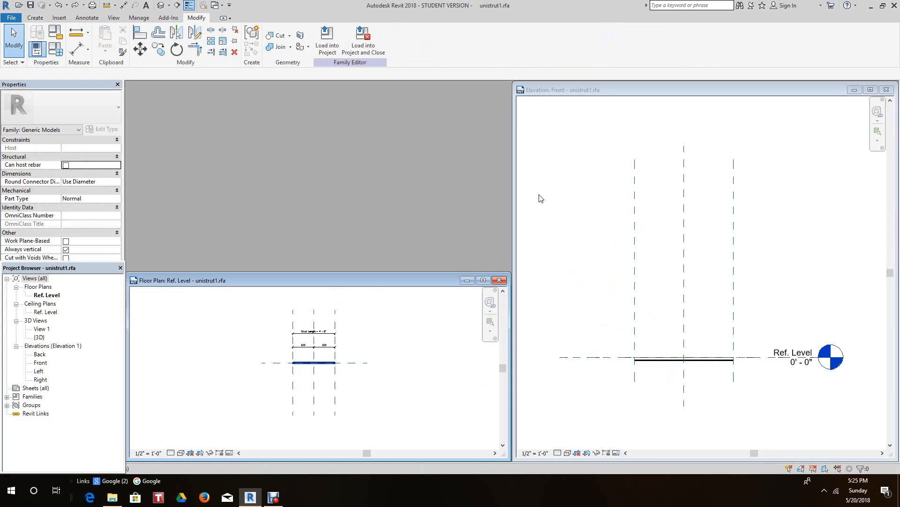
middle_click_drag(322, 295, 323, 396)
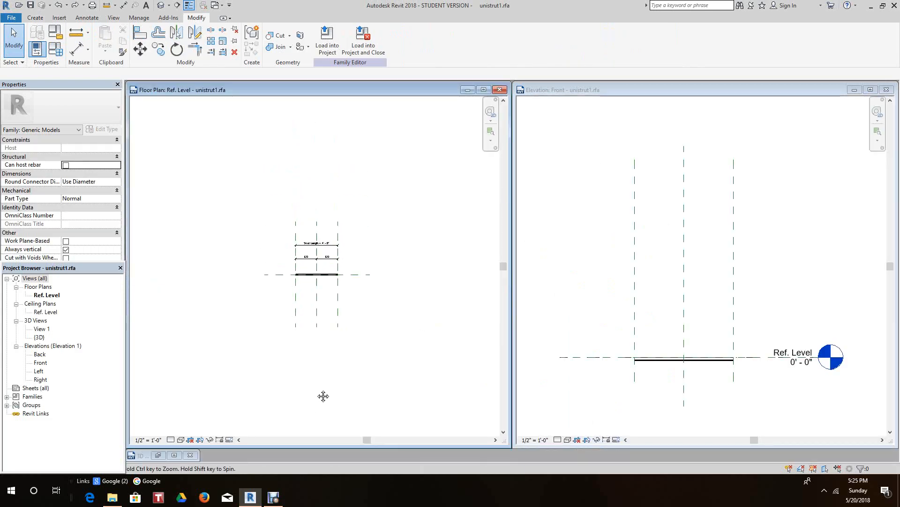
scroll(342, 237, "up", 6)
middle_click_drag(370, 247, 414, 200)
left_click(686, 316)
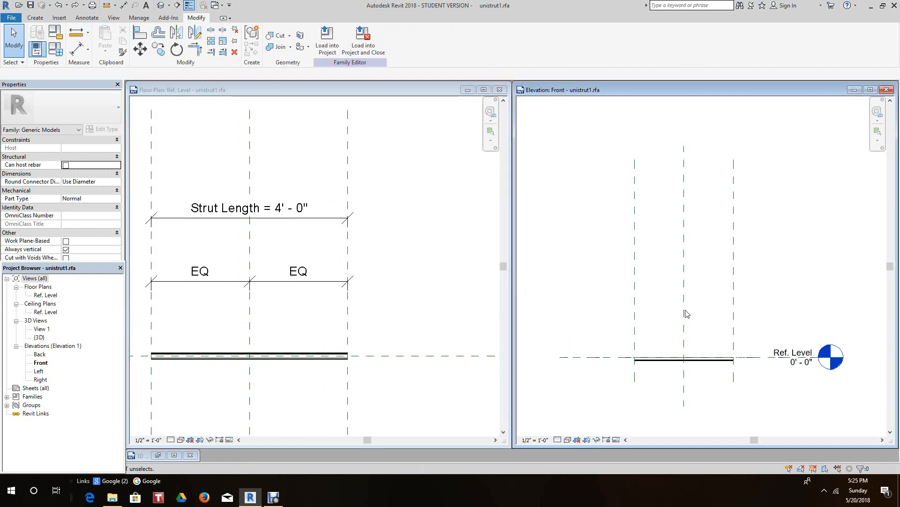
scroll(681, 346, "down", 2)
middle_click_drag(681, 346, 686, 277)
scroll(685, 281, "up", 3)
scroll(683, 277, "up", 3)
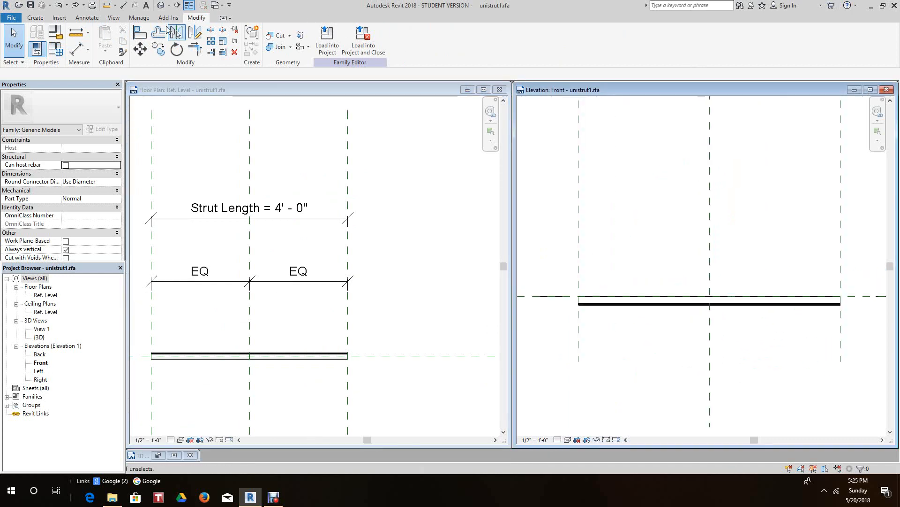
Examine the strut channel and its open end in the default 3D view, and close that view
left_click(160, 6)
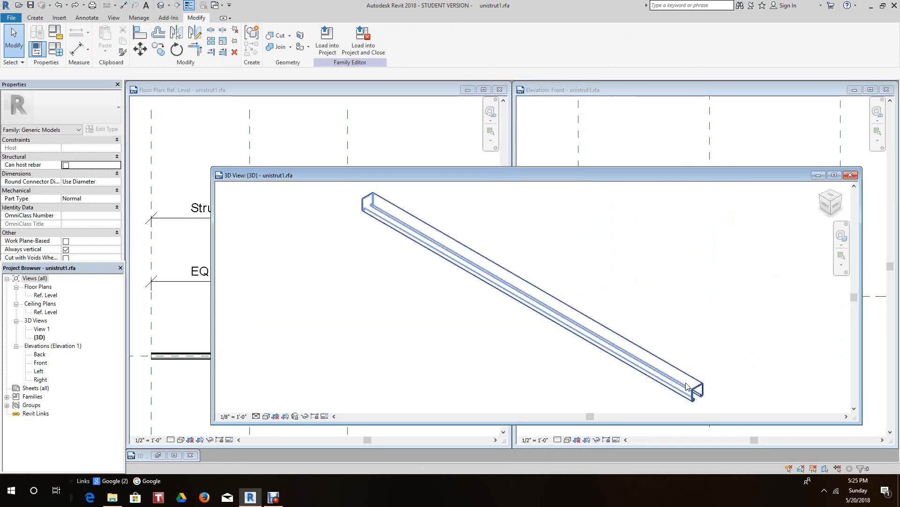
scroll(783, 377, "up", 3)
middle_click_drag(783, 378, 711, 366)
scroll(697, 375, "down", 3)
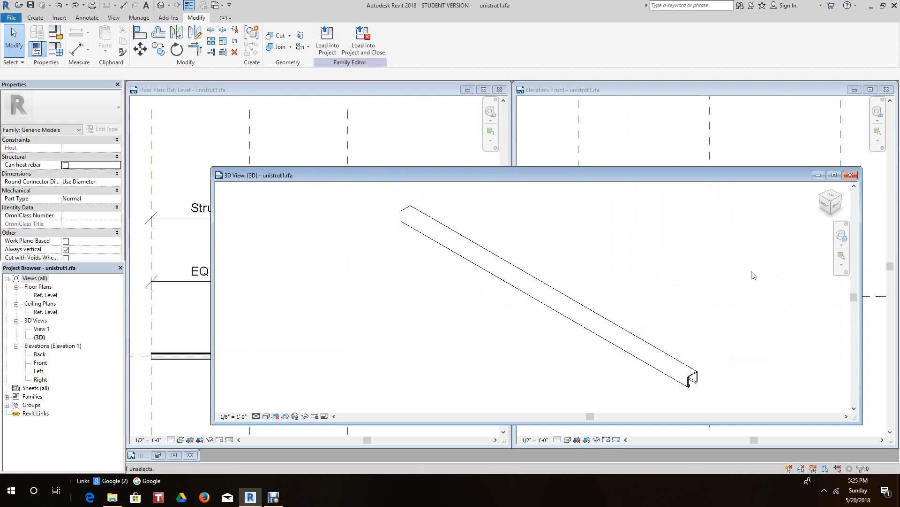
left_click(851, 176)
scroll(740, 276, "down", 2)
Examine the Strut Length and EQ dimensions on the strut in the Ref. Level floor plan
left_click(375, 401)
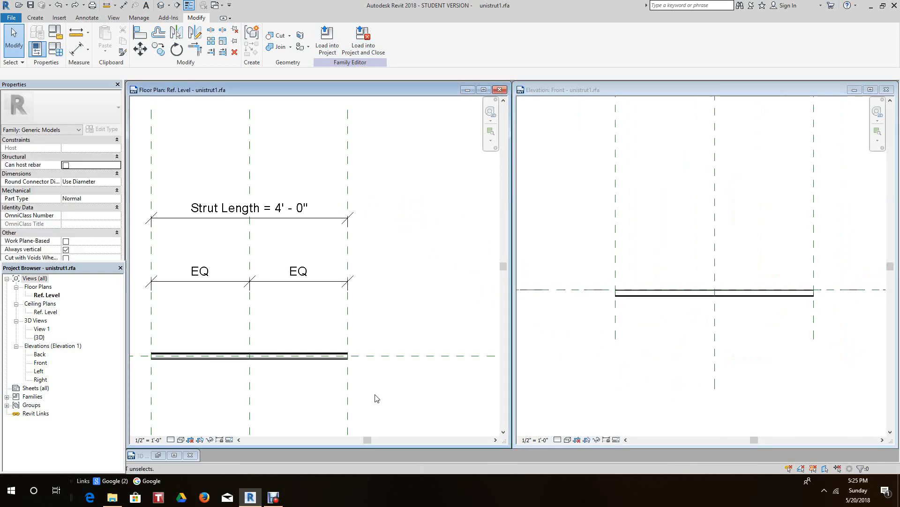
scroll(375, 398, "up", 1)
scroll(428, 296, "down", 3)
scroll(322, 201, "up", 3)
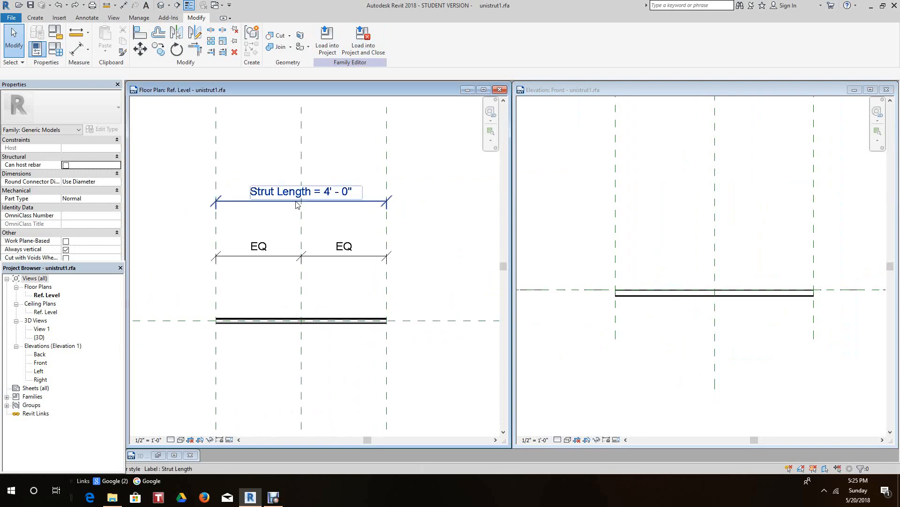
scroll(298, 207, "up", 1)
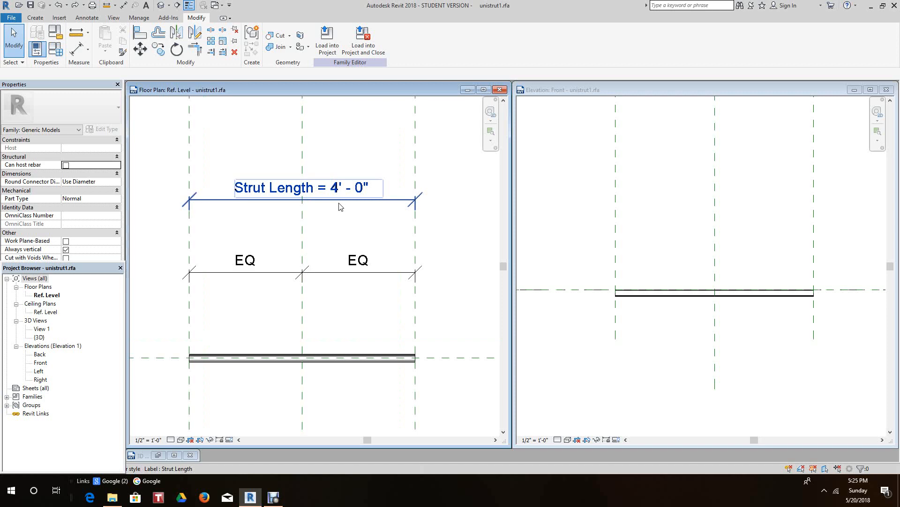
scroll(342, 207, "down", 1)
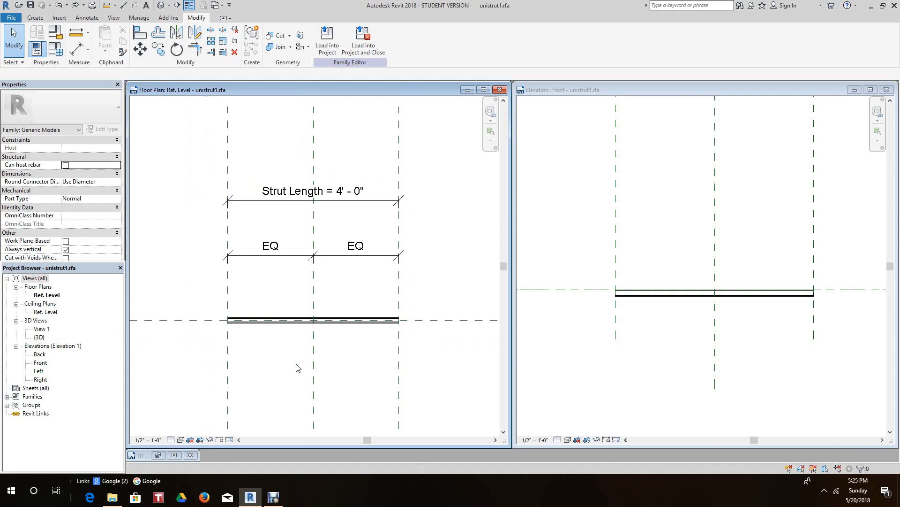
Bring test5.rfa back to full size and load the bracket family into unistrut1.rfa
left_click(175, 455)
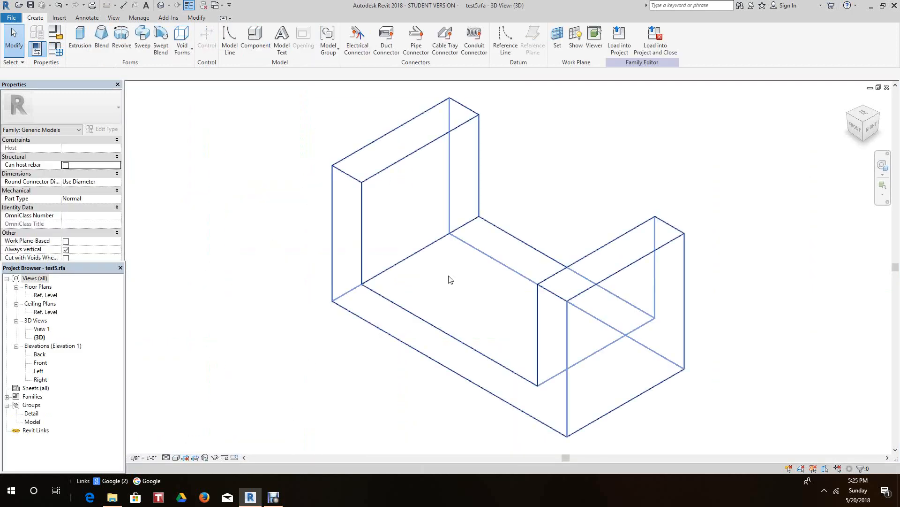
scroll(454, 300, "down", 3)
scroll(527, 194, "up", 5)
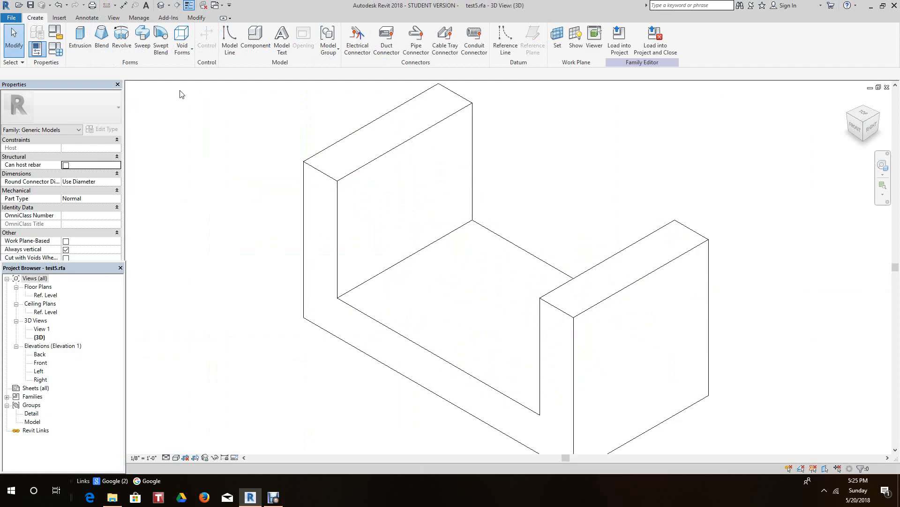
left_click(619, 39)
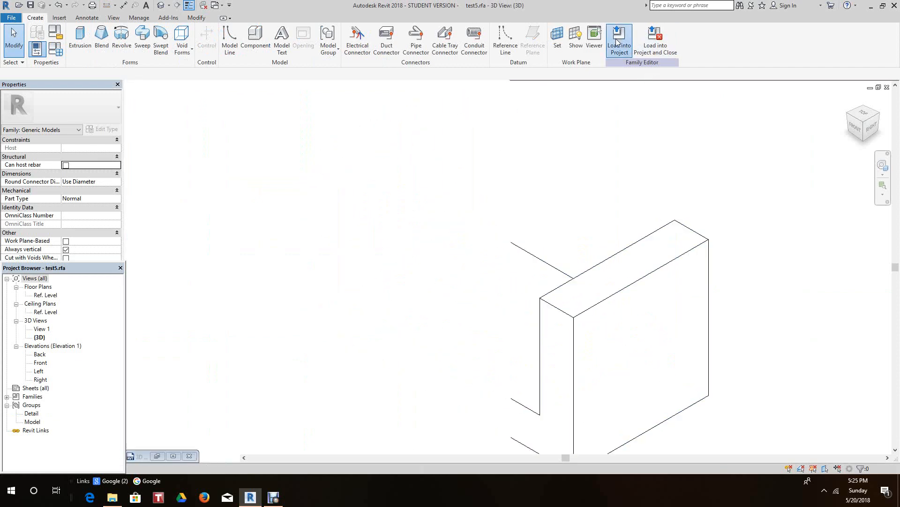
Place one test5 component in the Ref. Level plan, about 6 1/4" outside the strut's left end and 4 3/4" above its centre line
scroll(467, 303, "down", 1)
middle_click_drag(467, 303, 564, 274)
scroll(564, 275, "down", 1)
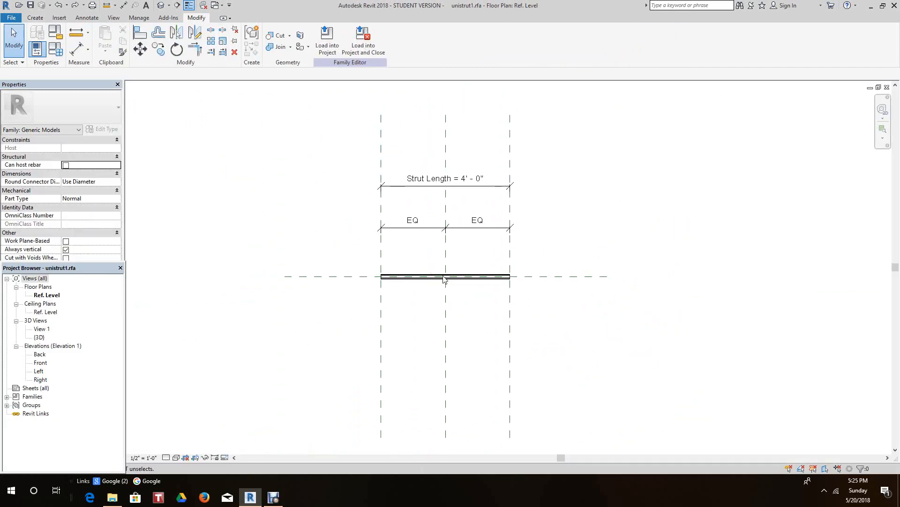
scroll(248, 157, "up", 2)
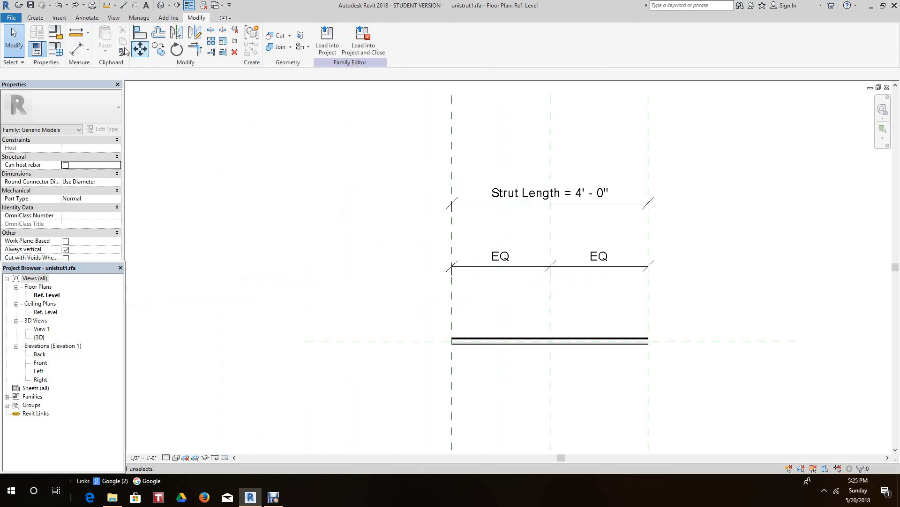
left_click(35, 17)
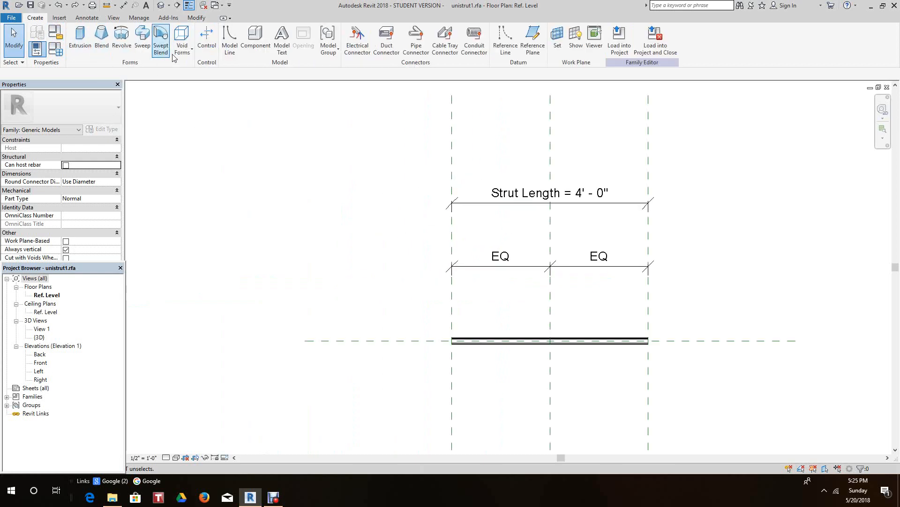
left_click(255, 38)
scroll(455, 345, "up", 4)
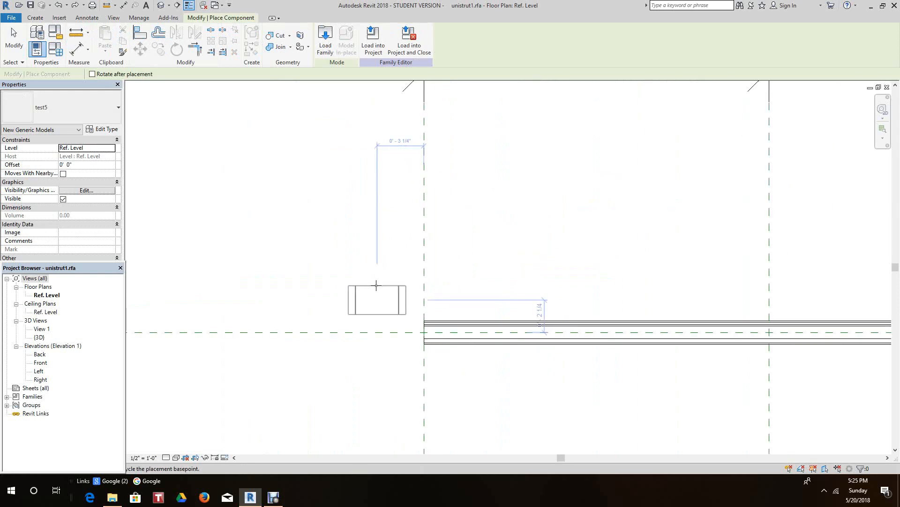
left_click(335, 265)
right_click(336, 264)
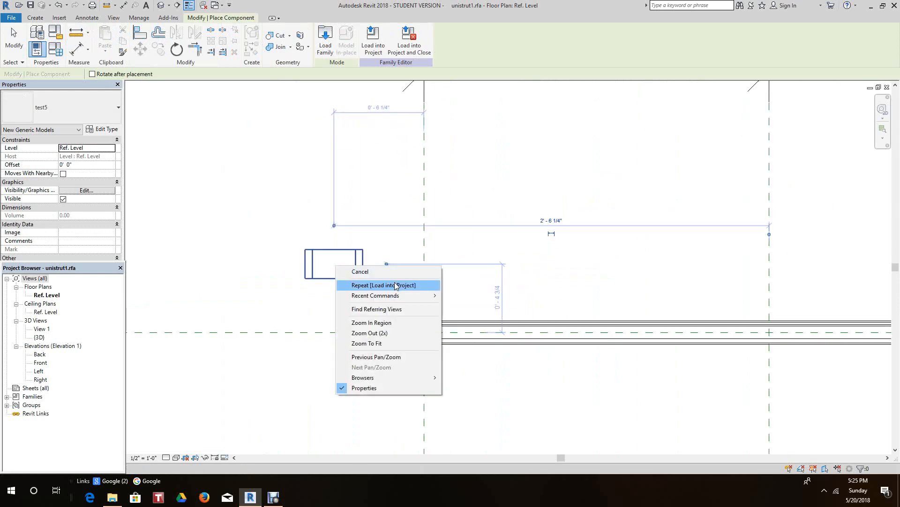
left_click(378, 271)
scroll(338, 212, "down", 1)
right_click(342, 202)
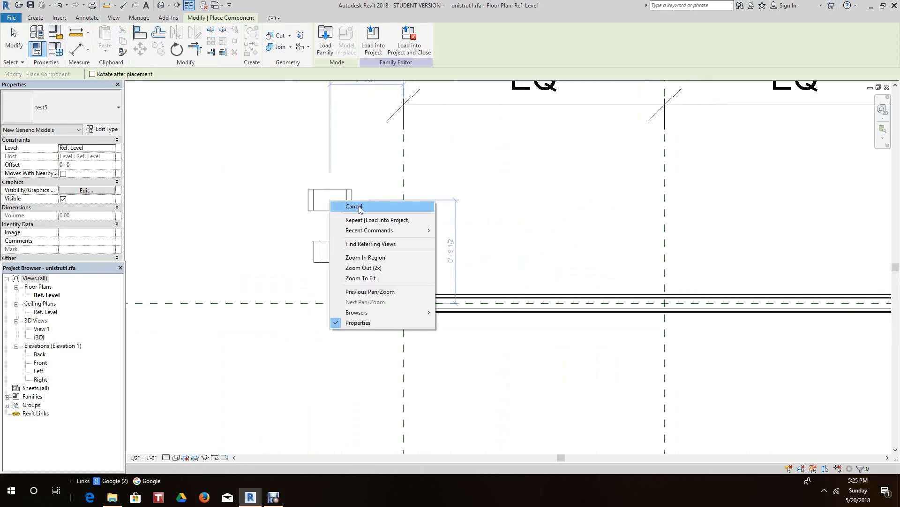
left_click(347, 206)
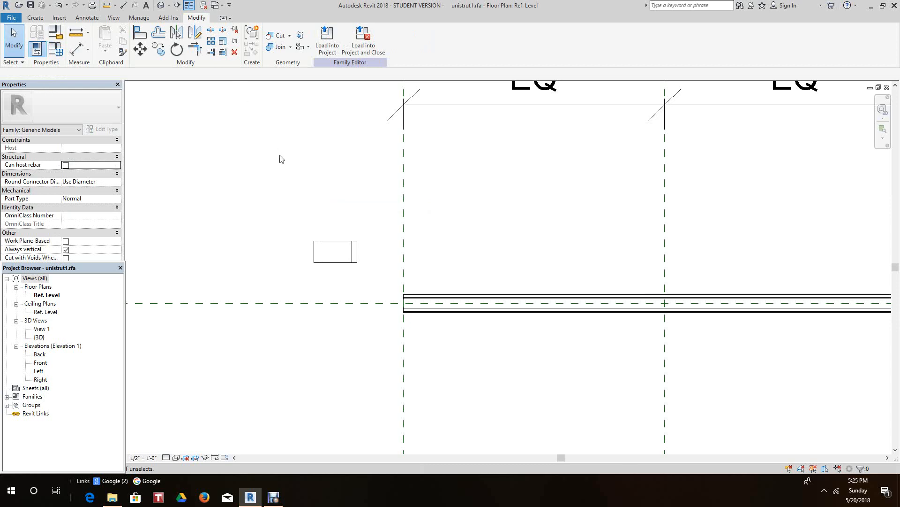
Align the test5 component's centre with the Center (Front/Back) reference plane and lock the alignment
mouse_move(295, 174)
middle_mouse_down()
mouse_move(301, 199)
mouse_move(299, 190)
middle_mouse_up()
scroll(300, 187, "down", 1)
scroll(331, 232, "up", 2)
scroll(322, 224, "down", 1)
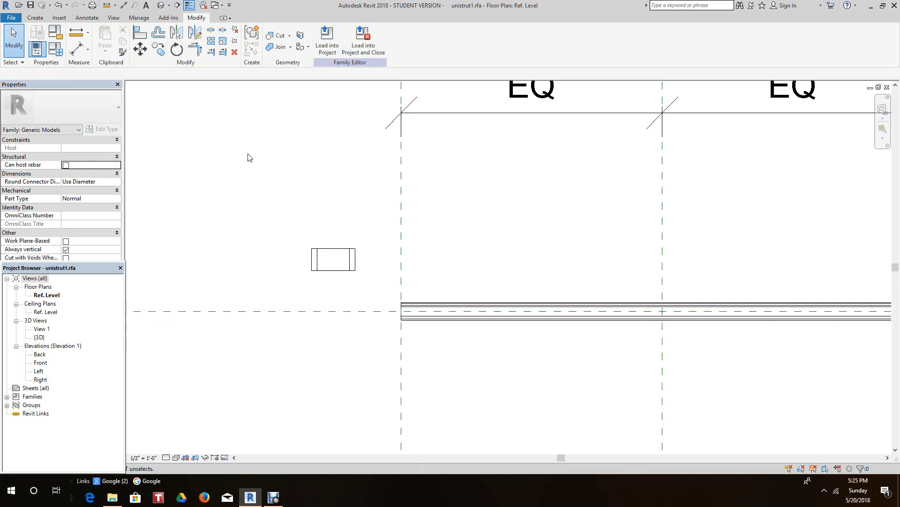
left_click(139, 32)
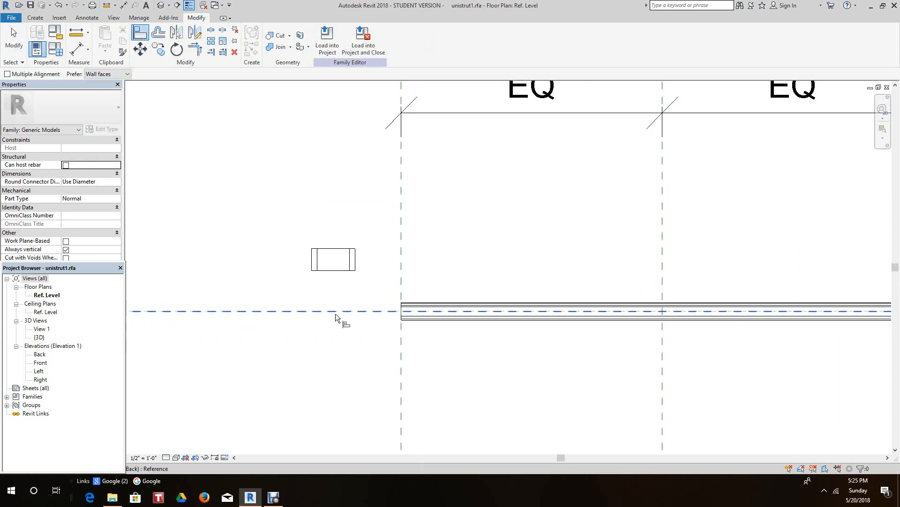
left_click(335, 312)
left_click(334, 260)
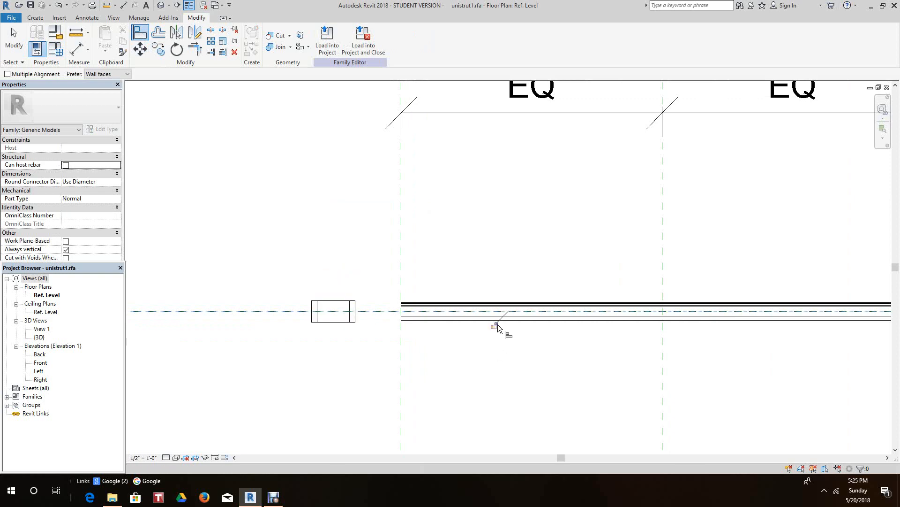
right_click(453, 257)
left_click(487, 262)
scroll(374, 288, "up", 1)
middle_click_drag(370, 289, 312, 222)
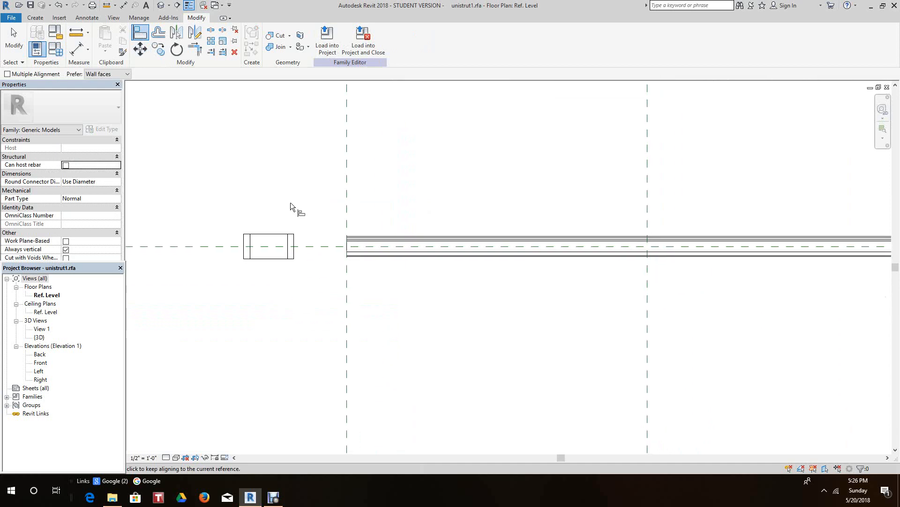
right_click(291, 203)
left_click(317, 213)
Move the test5 component along the centre line onto the strut, about 1' 6 1/2" from the strut's middle reference plane
left_click(294, 239)
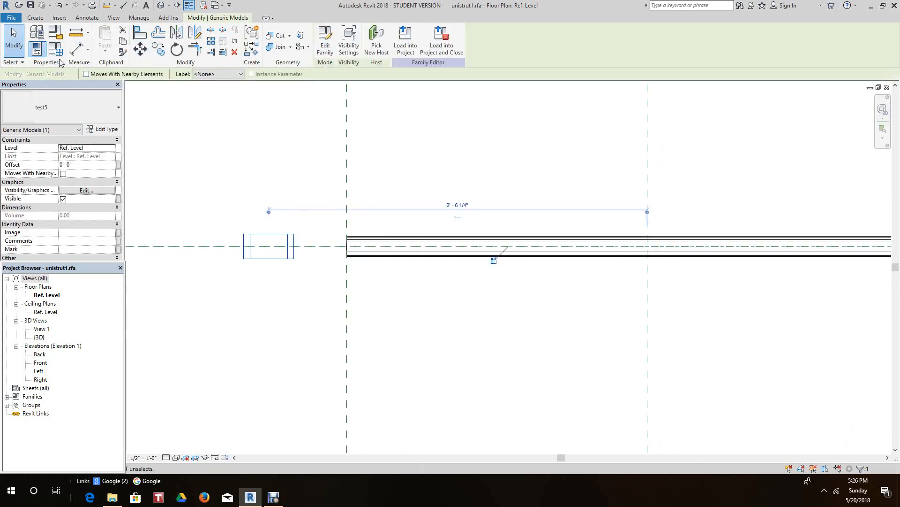
left_click(140, 48)
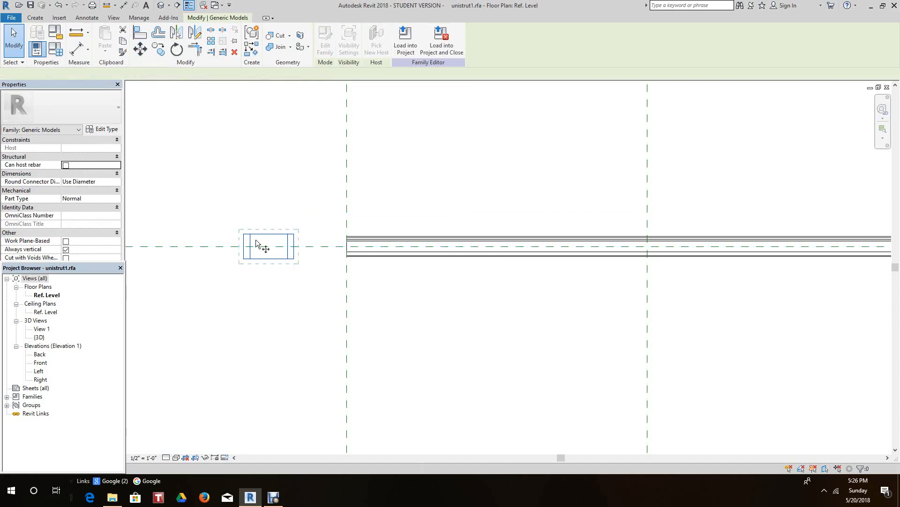
scroll(261, 245, "up", 2)
left_click(254, 220)
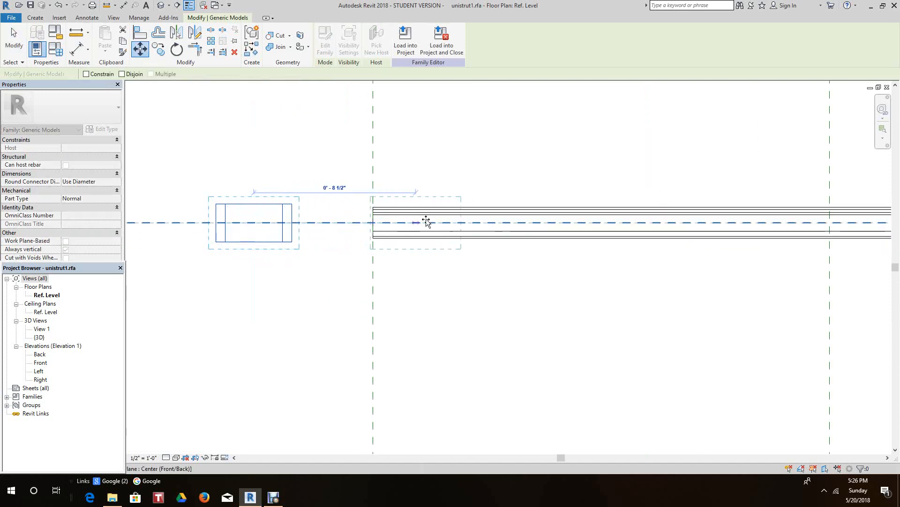
left_click(477, 223)
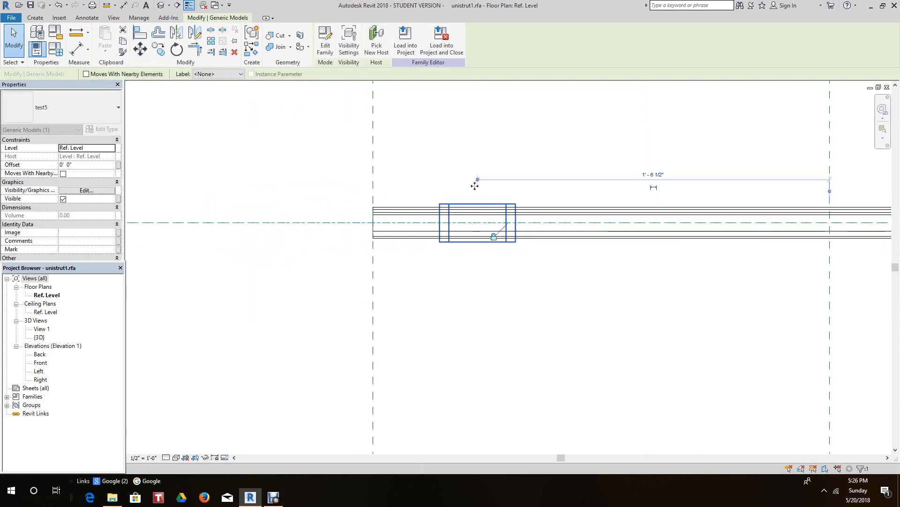
left_click(437, 141)
scroll(490, 313, "down", 2)
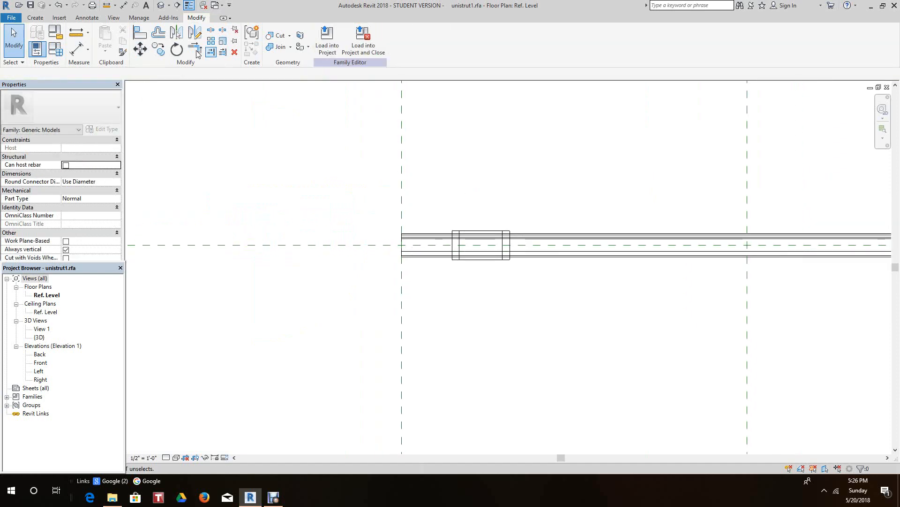
Add an aligned dimension from the test5 bracket's centre to the reference plane at the strut's left end, placed below the strut
left_click(78, 49)
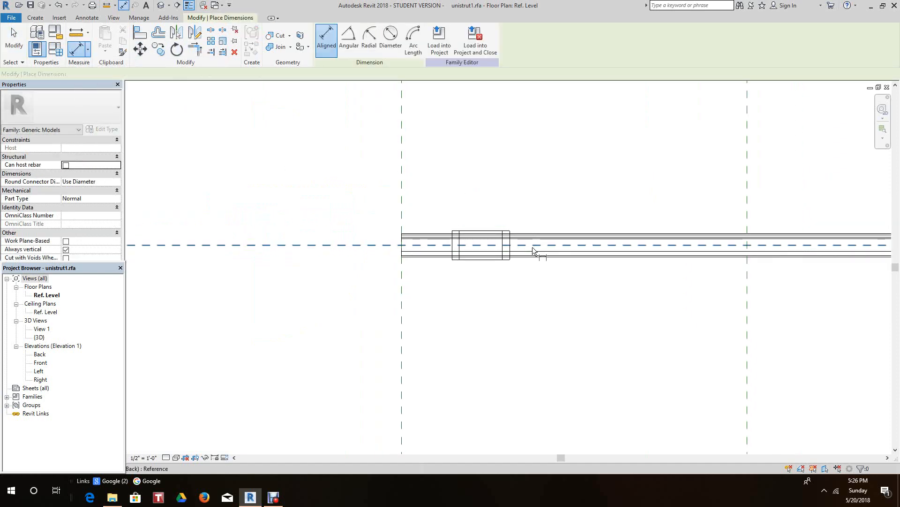
left_click(481, 245)
left_click(401, 334)
left_click(249, 349)
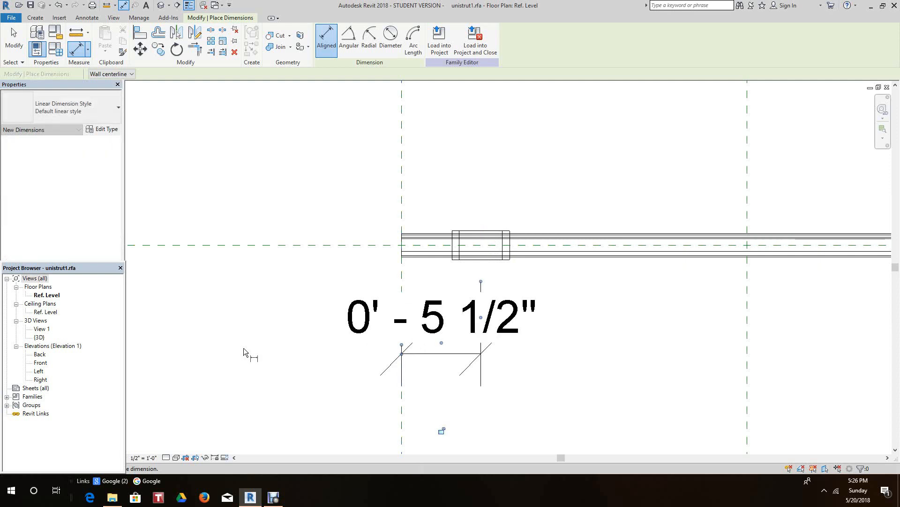
right_click(234, 311)
left_click(274, 317)
scroll(471, 373, "up", 1)
right_click(572, 362)
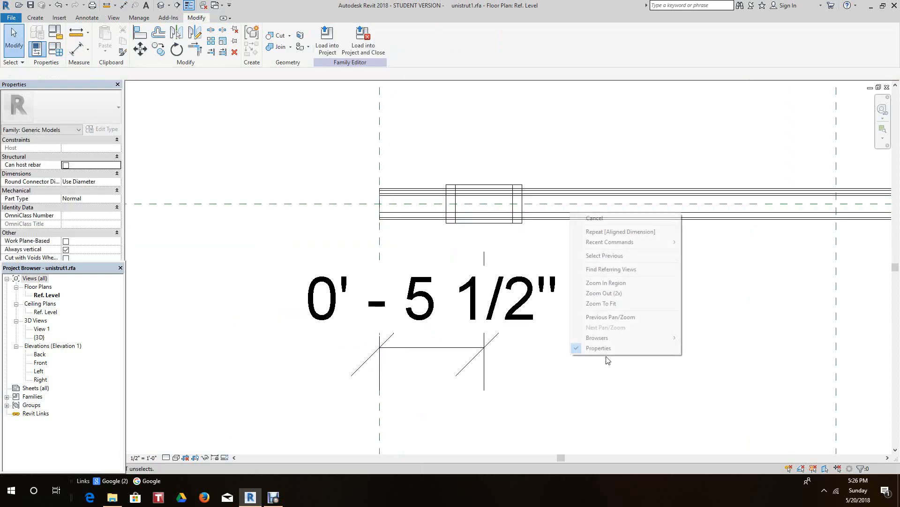
left_click(595, 218)
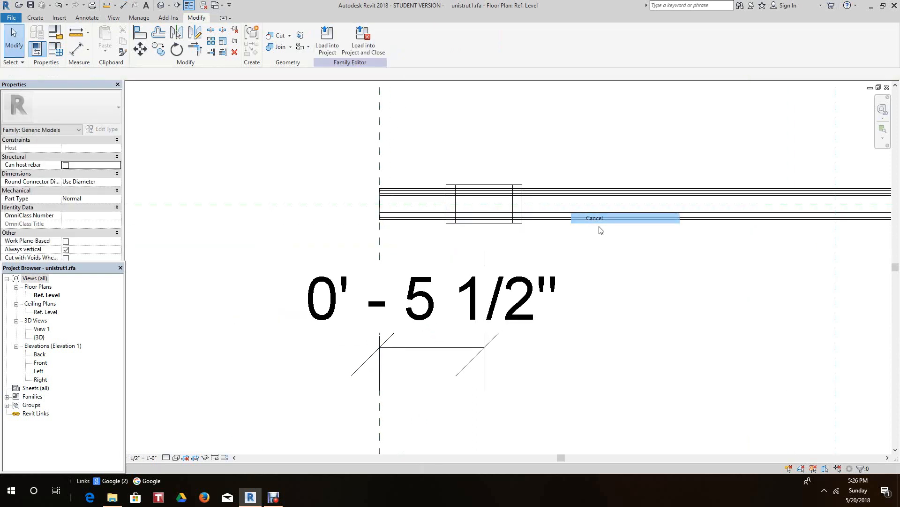
Set the bracket's distance from the strut's left end reference plane to 0' 8"
left_click(513, 225)
left_click(434, 327)
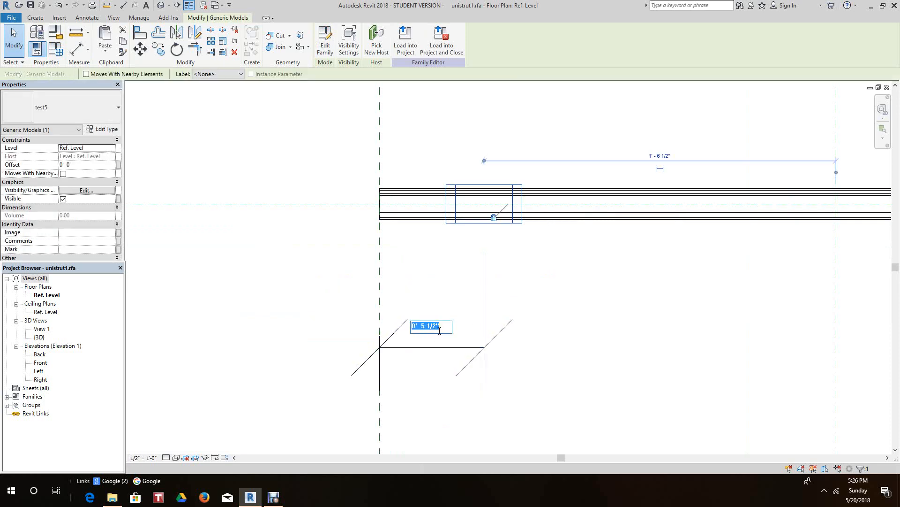
type("0 8")
key("Return")
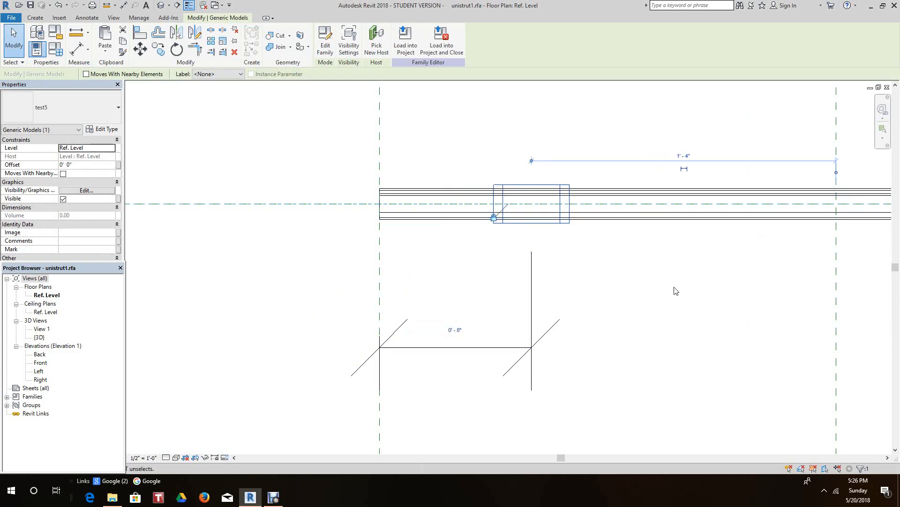
left_click(622, 324)
Label the 0' 8" bracket dimension with a new instance family parameter named Bracket Spacing
scroll(614, 307, "down", 3)
middle_click_drag(615, 312, 572, 261)
scroll(573, 276, "down", 2)
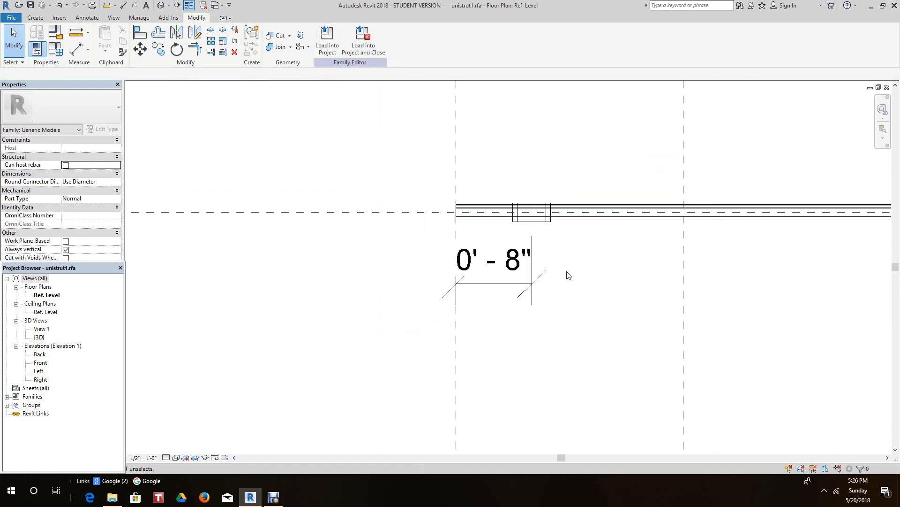
scroll(558, 263, "up", 1)
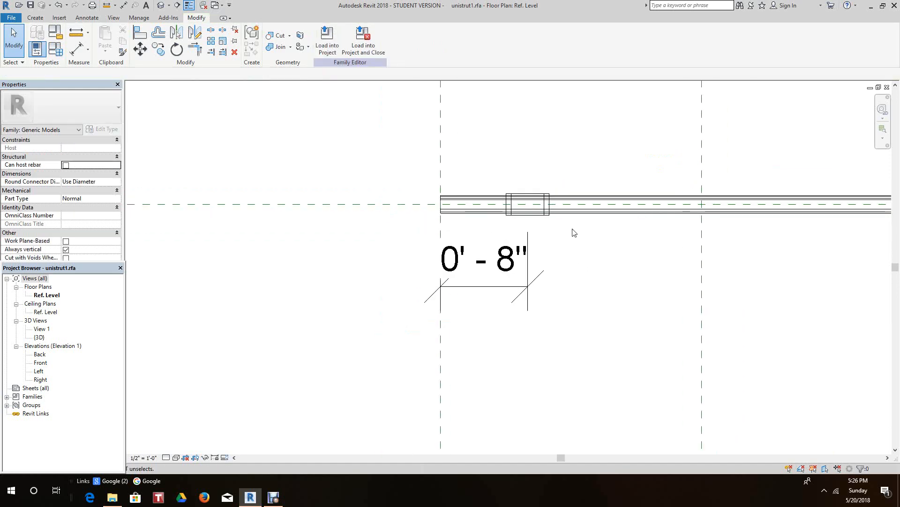
middle_click_drag(569, 243, 539, 219)
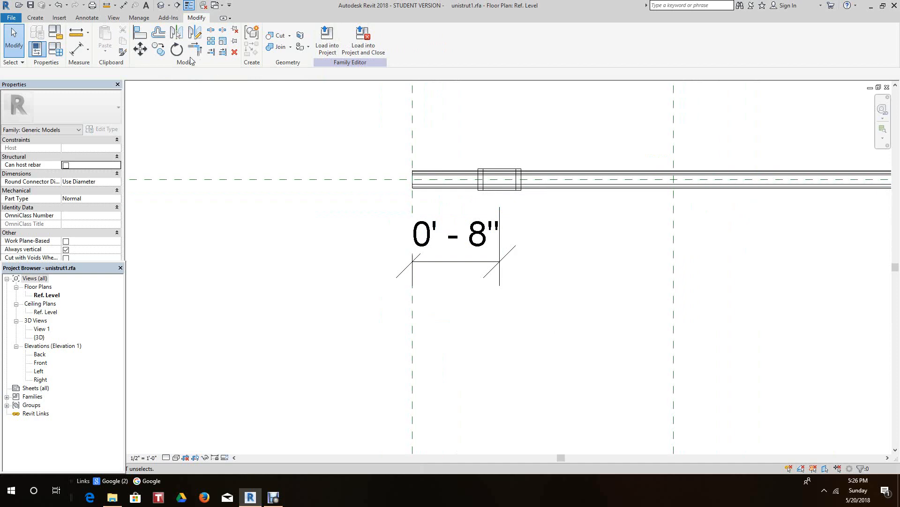
left_click(454, 267)
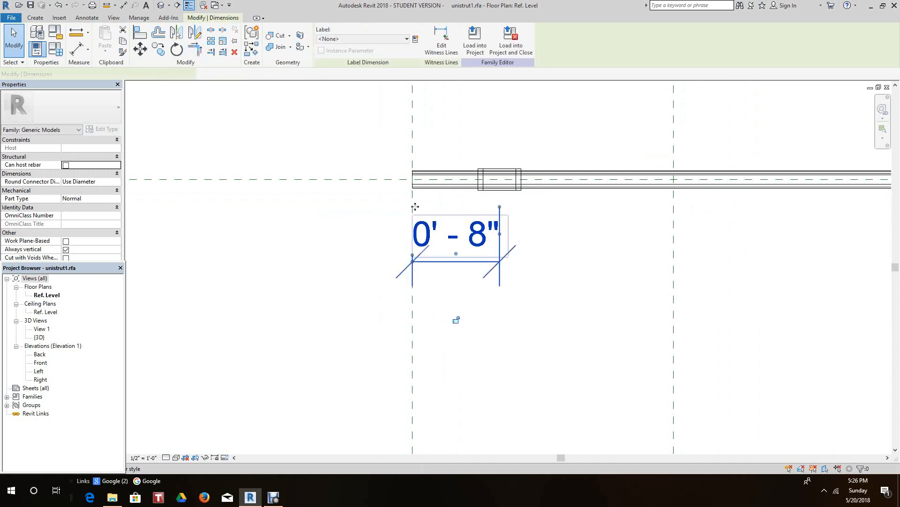
left_click(416, 40)
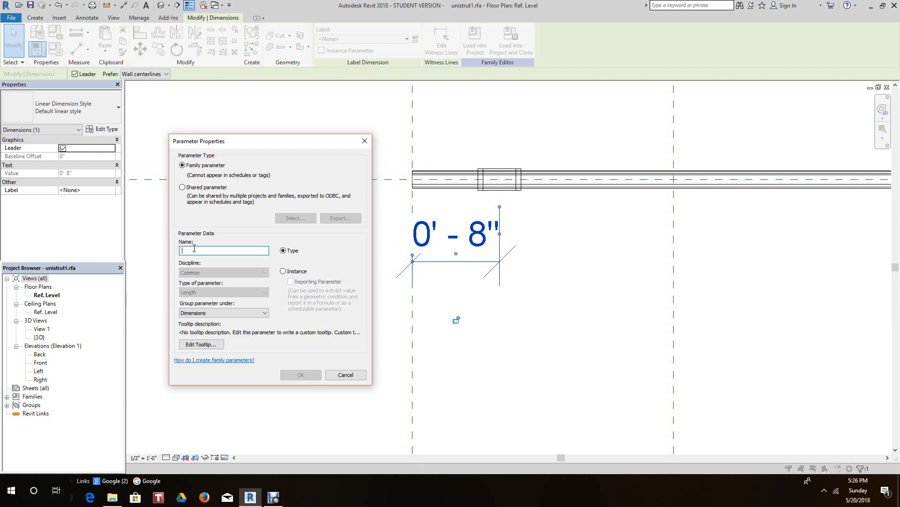
type("Bracket Spacing")
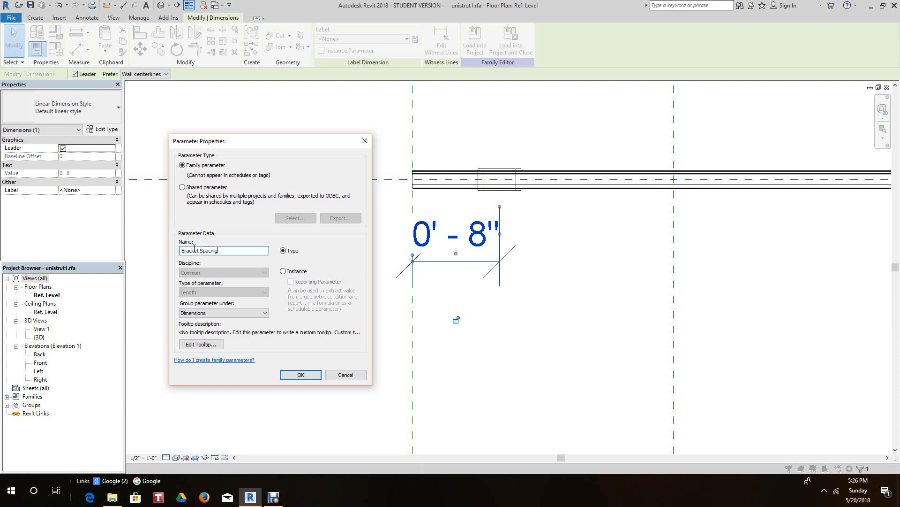
left_click(283, 271)
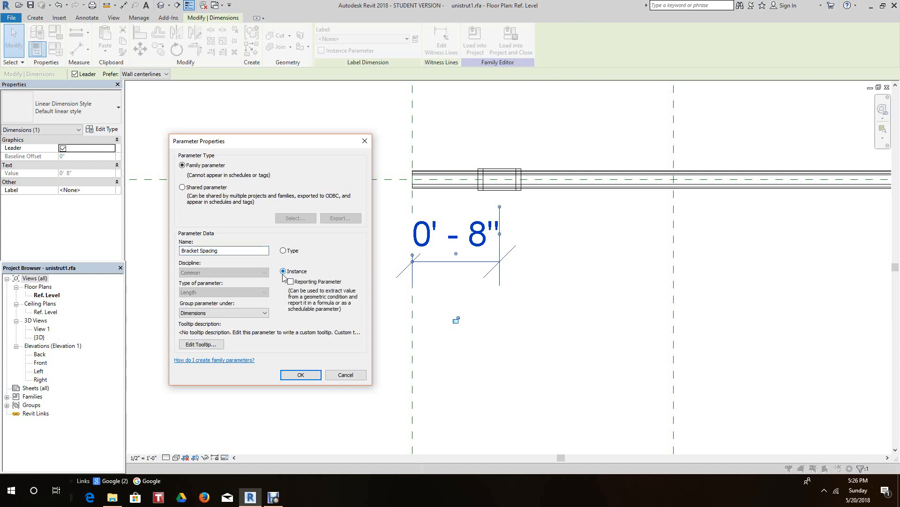
left_click(297, 376)
left_click(520, 378)
Create a grouped and associated linear array of 2 brackets, with the second one 0' 8" further along the strut
scroll(488, 273, "down", 1)
middle_click_drag(481, 281, 482, 280)
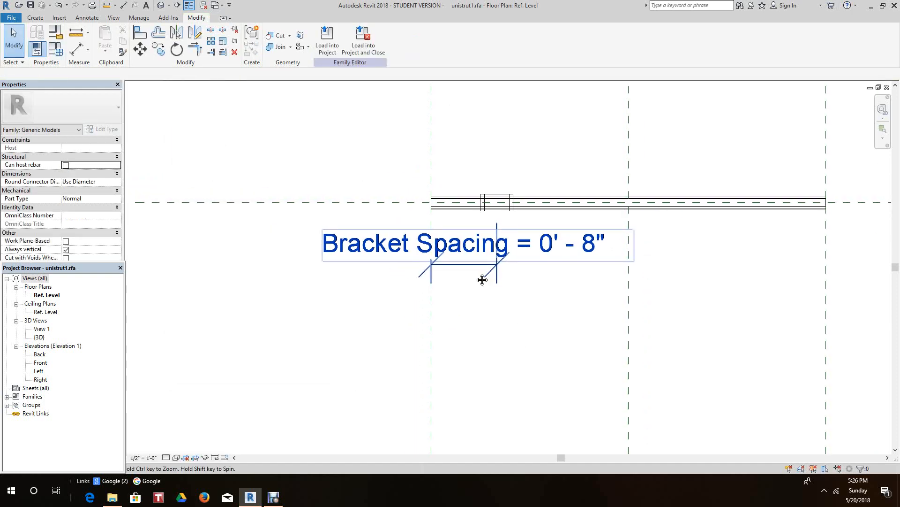
scroll(482, 280, "up", 1)
left_click(454, 227)
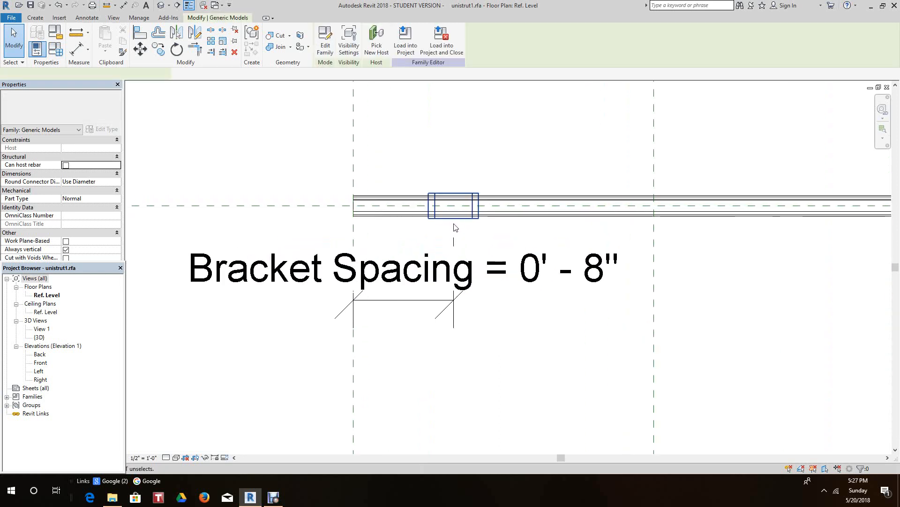
left_click(212, 41)
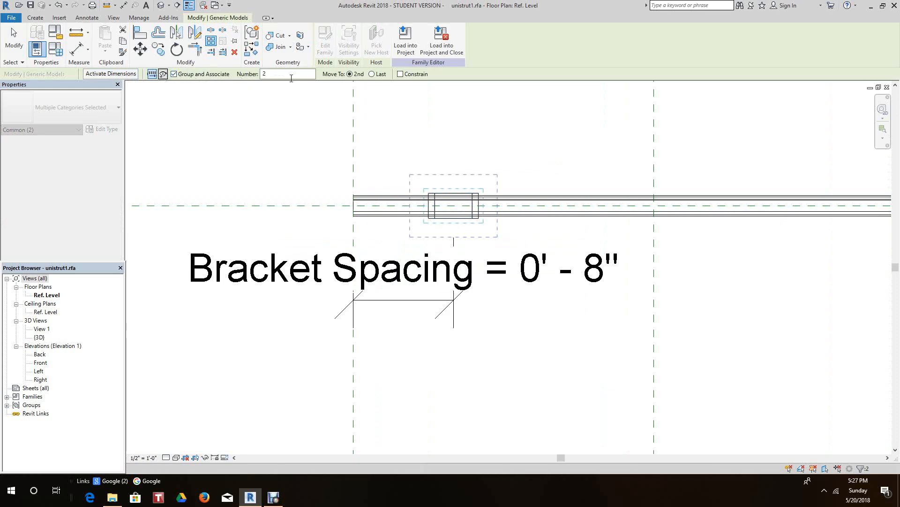
left_click(453, 216)
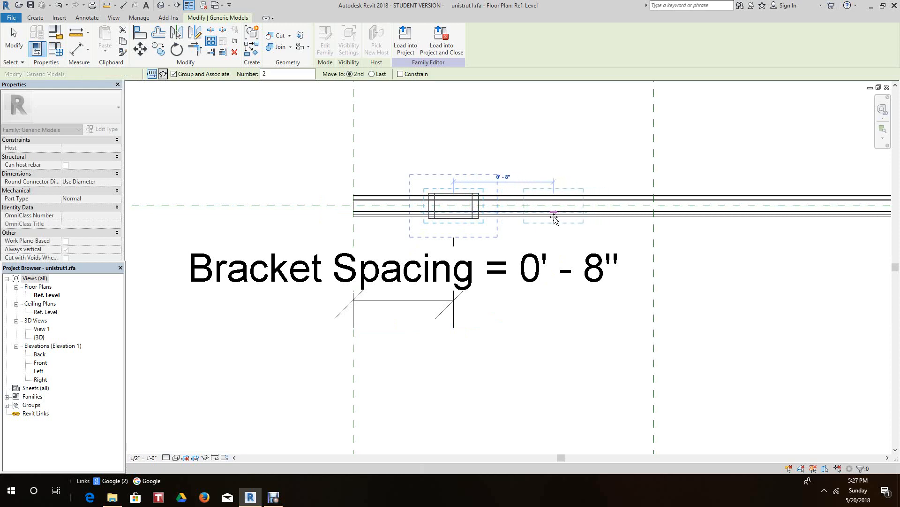
left_click(554, 216)
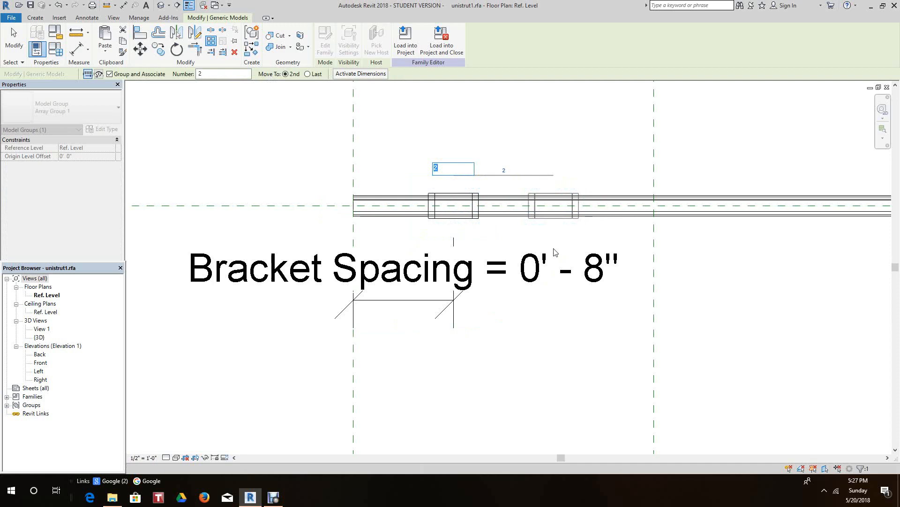
Add an aligned dimension between the centres of the two arrayed brackets, placed above the strut
left_click(77, 49)
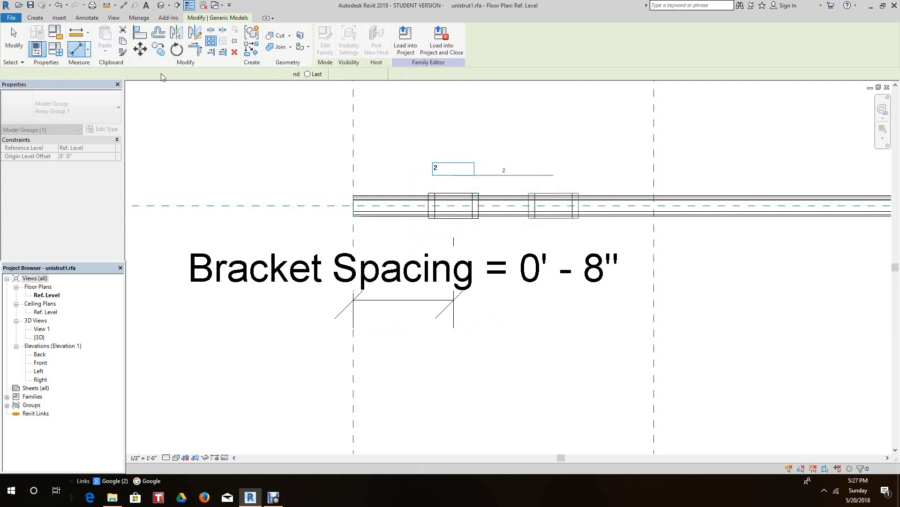
left_click(554, 209)
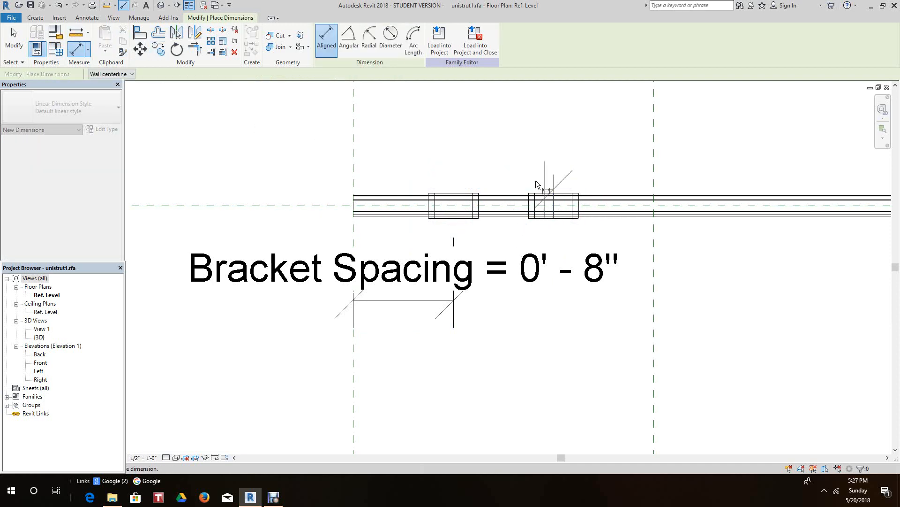
left_click(454, 205)
middle_click_drag(253, 112, 261, 165)
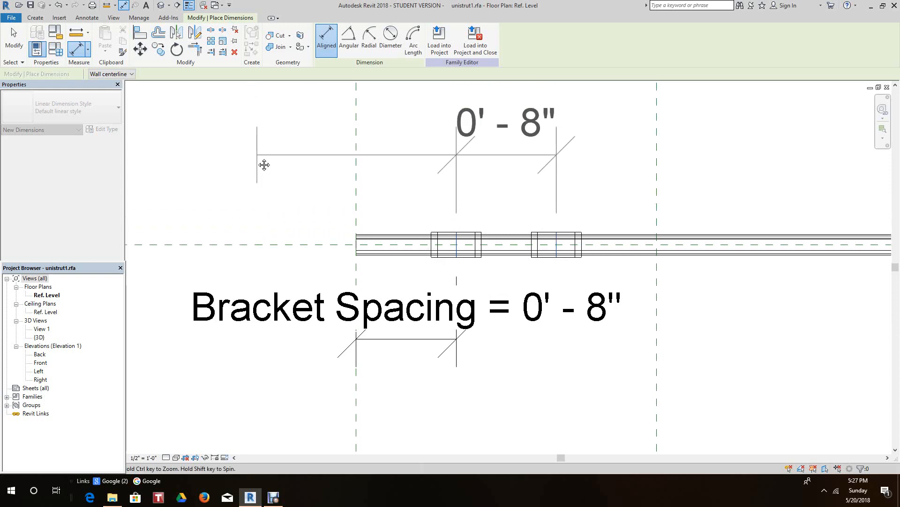
left_click(243, 164)
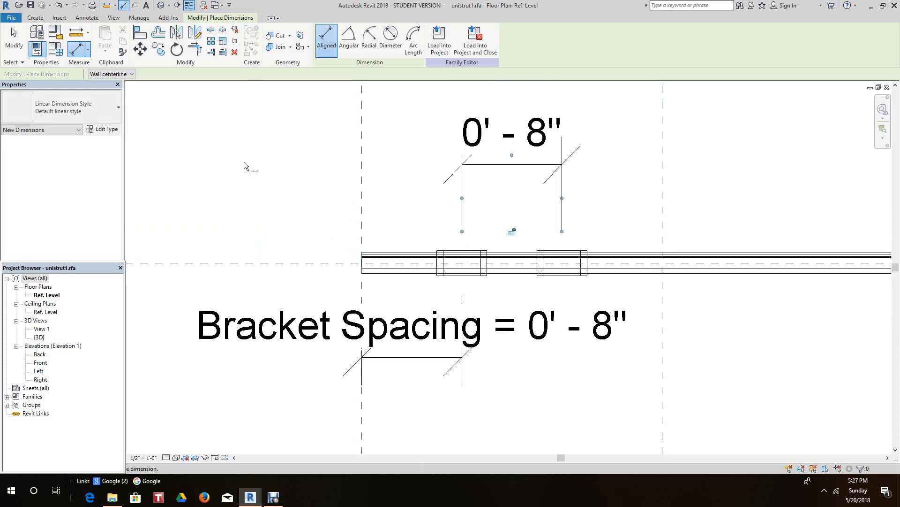
right_click(244, 162)
left_click(263, 168)
right_click(496, 184)
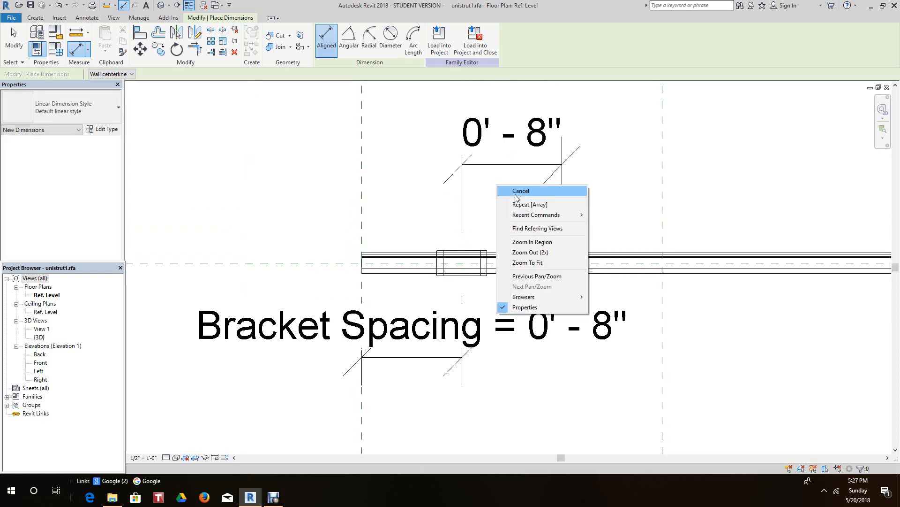
left_click(521, 191)
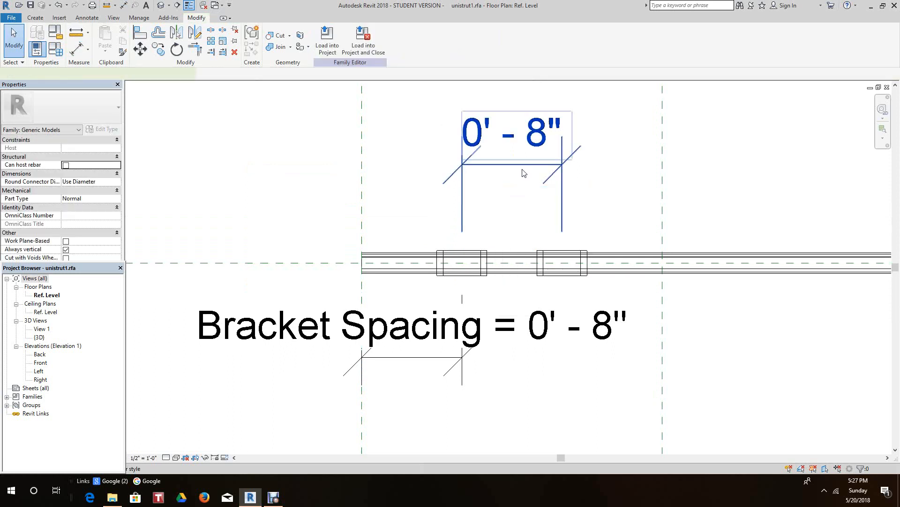
Try to label the dimension between the two brackets with Bracket Spacing, then undo that dimension
left_click(361, 38)
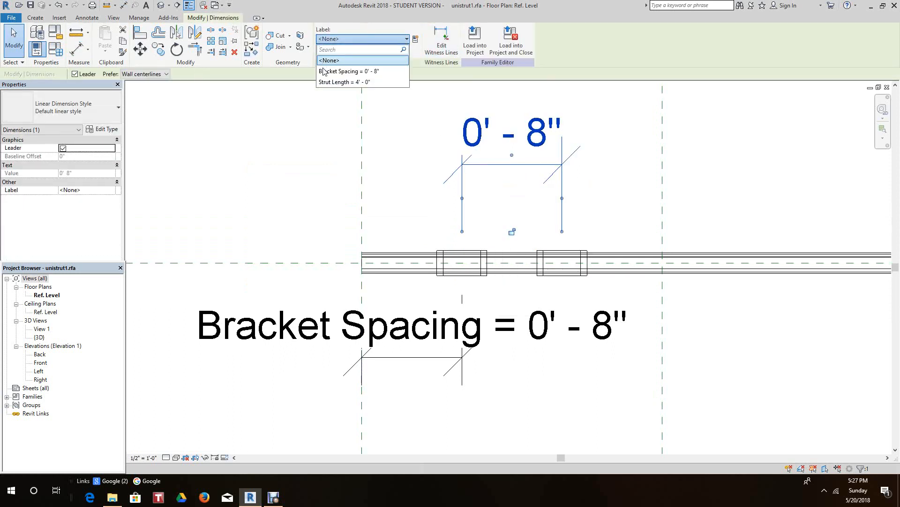
left_click(333, 71)
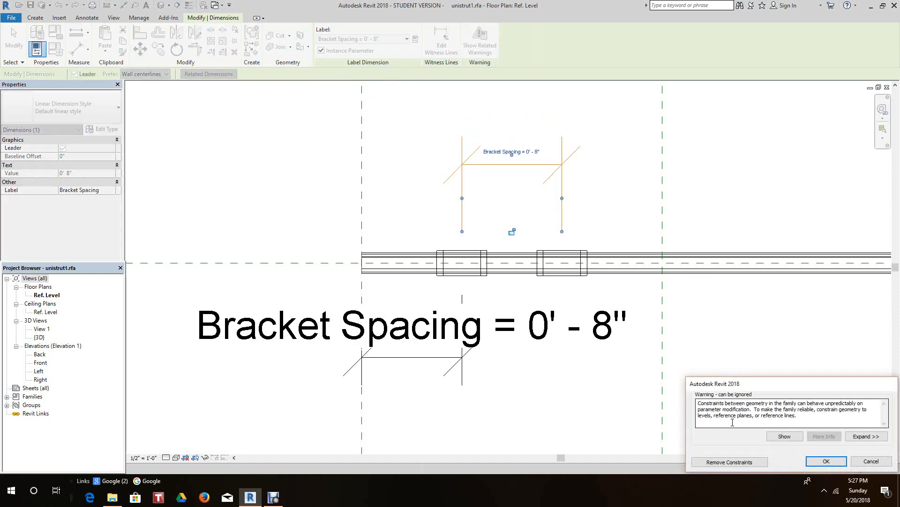
left_click(872, 461)
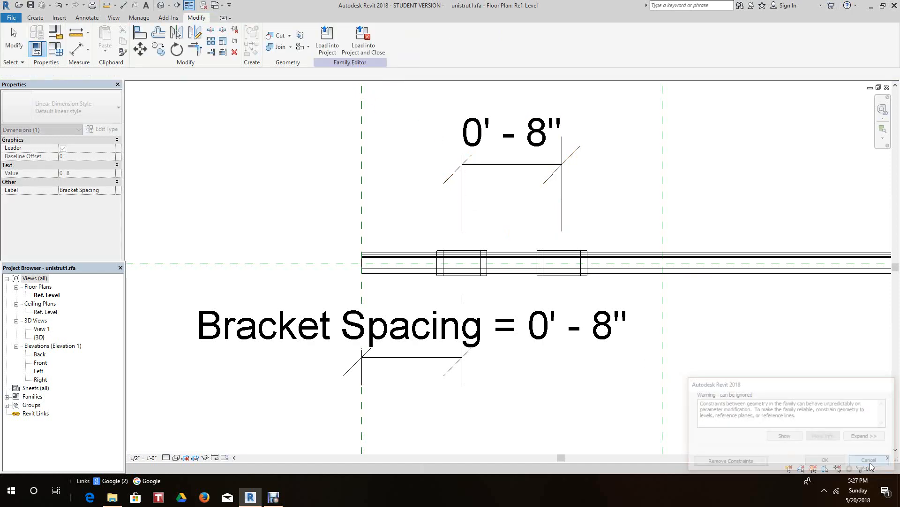
left_click(59, 6)
Align the second bracket's Center (Front/Back) line with the first bracket's and lock the alignment, accepting the geometry constraint
scroll(540, 229, "up", 1)
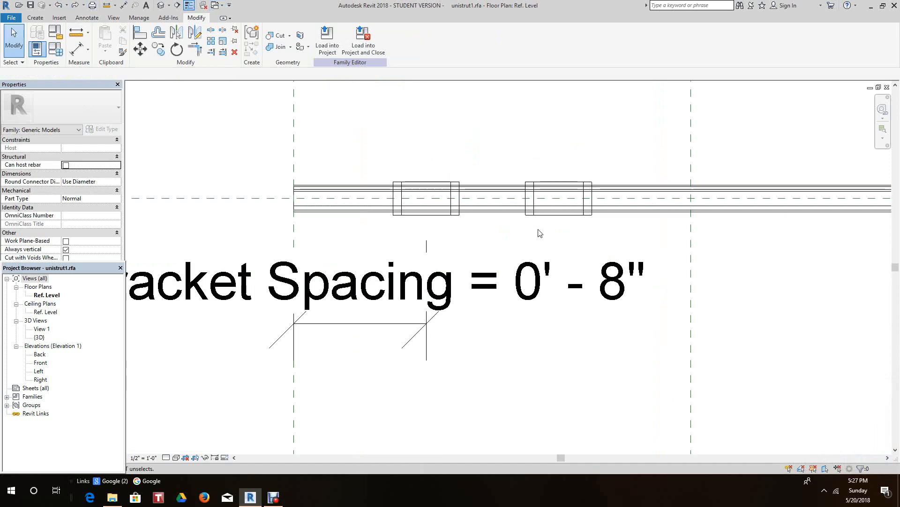
left_click(139, 32)
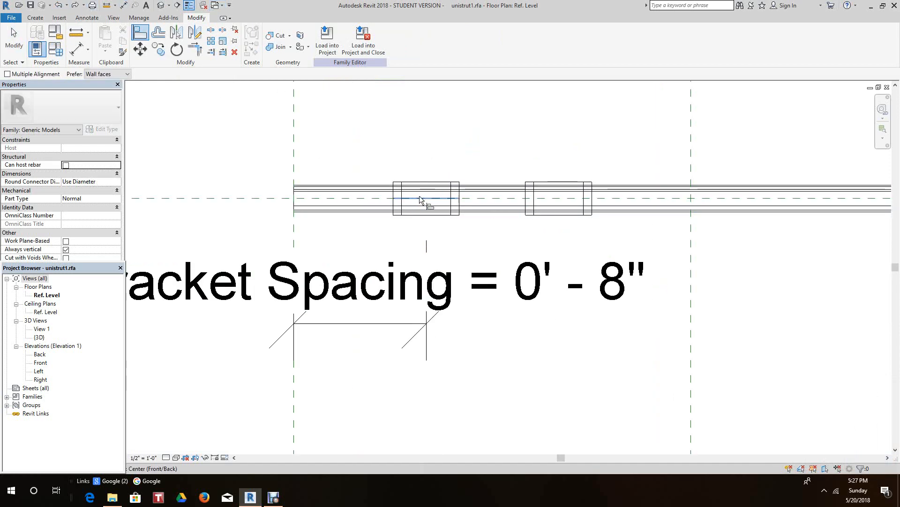
left_click(412, 198)
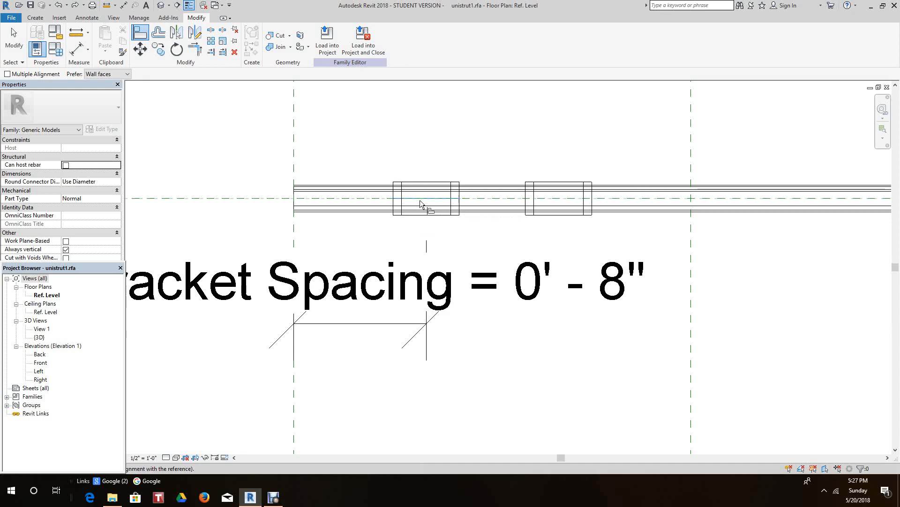
left_click(477, 214)
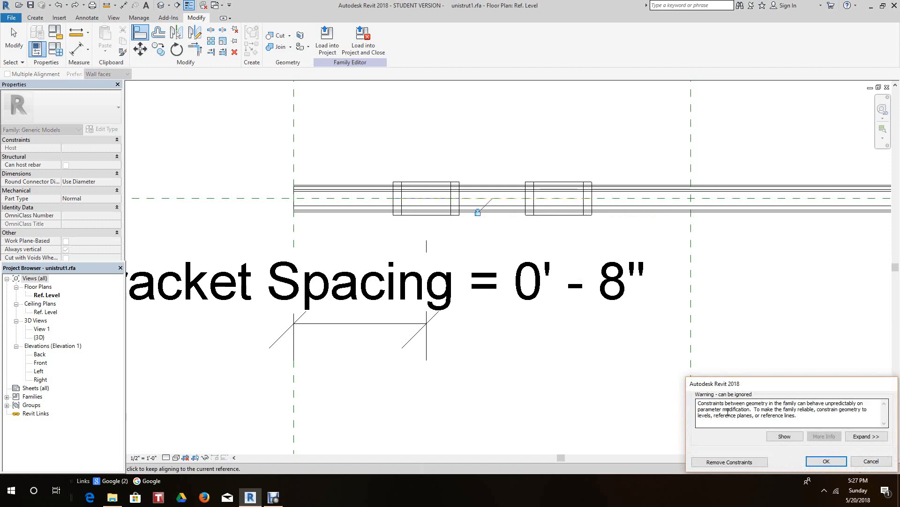
left_click(819, 463)
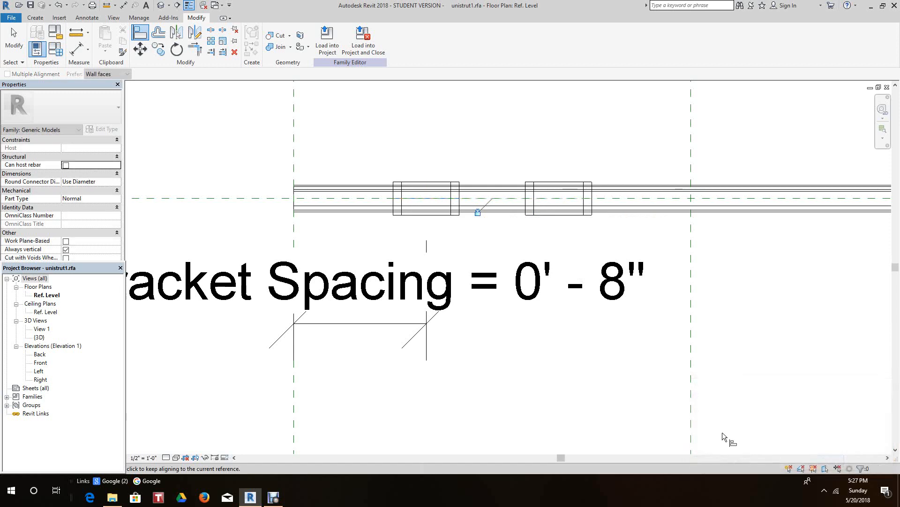
Add an aligned dimension between the centres of the two arrayed brackets, placed above the strut
scroll(577, 356, "down", 2)
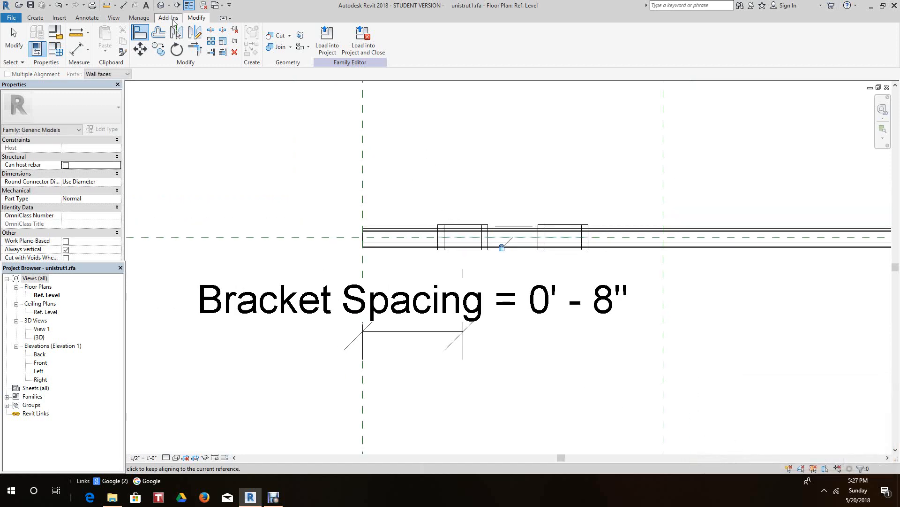
left_click(77, 54)
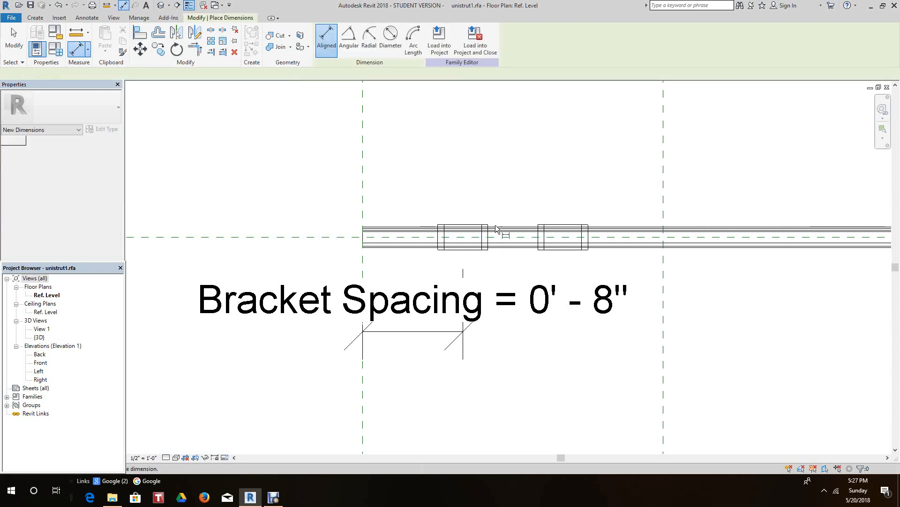
left_click(465, 246)
left_click(569, 242)
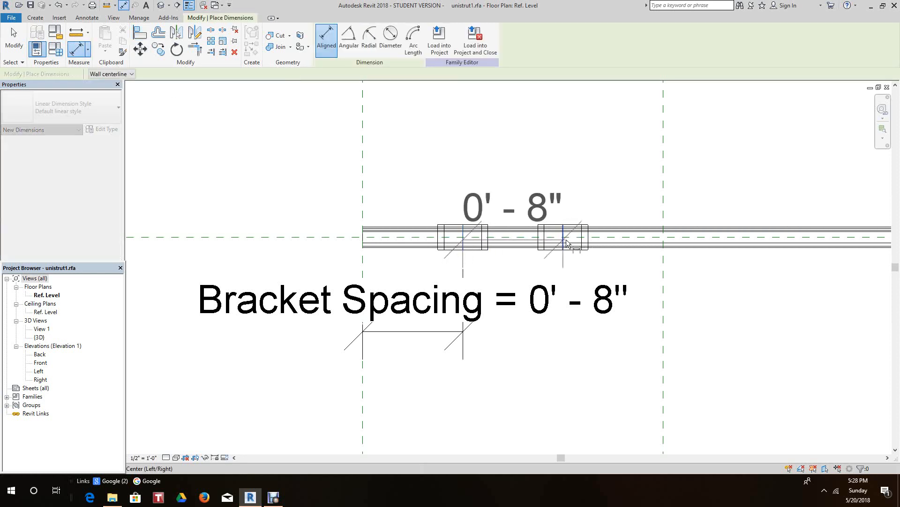
left_click(600, 241)
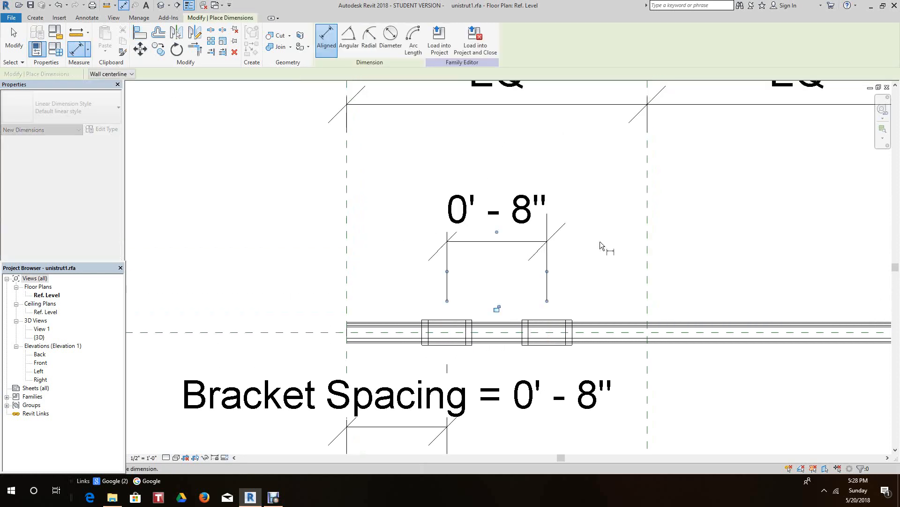
right_click(591, 233)
left_click(615, 239)
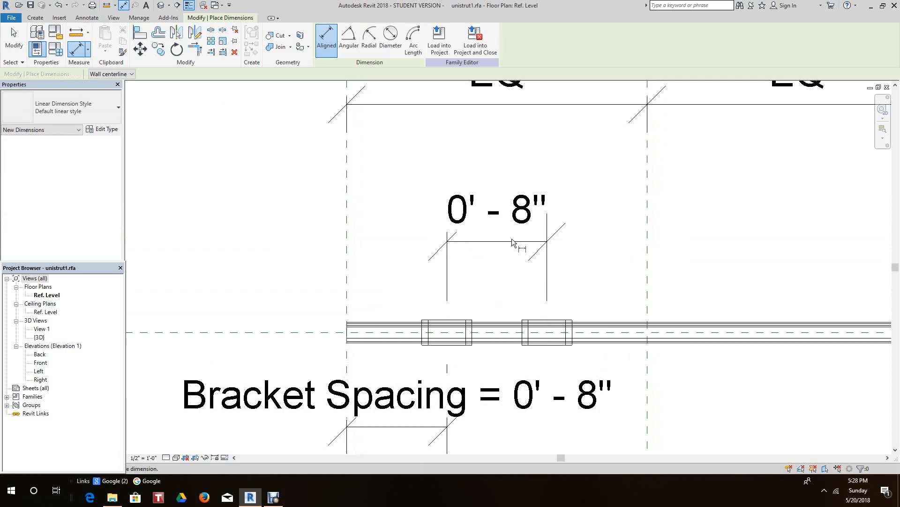
right_click(510, 256)
left_click(536, 262)
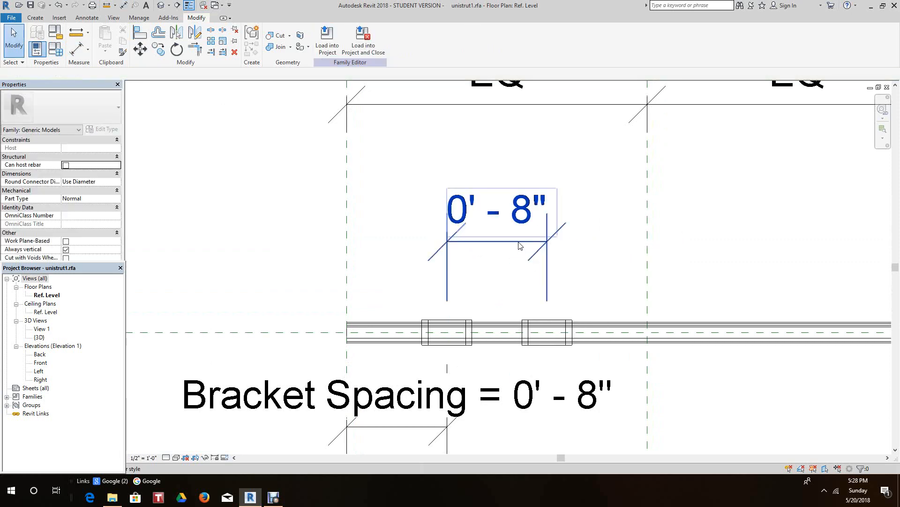
Label the dimension between the two brackets with Bracket Spacing, accepting the geometry constraint
left_click(519, 242)
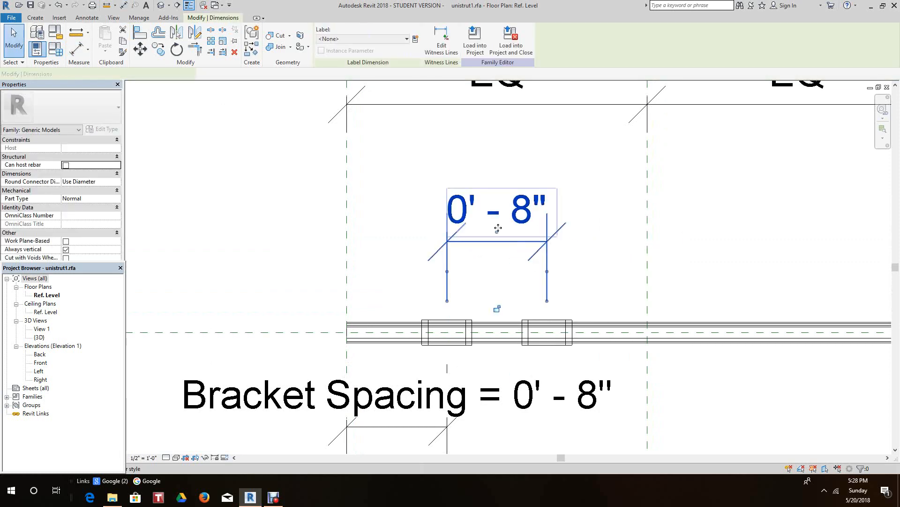
left_click(405, 40)
key("Return")
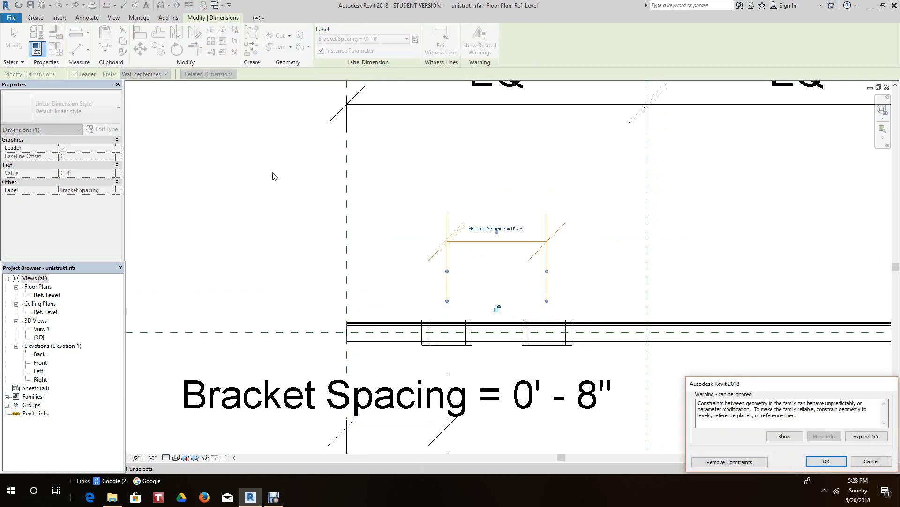
left_click(826, 461)
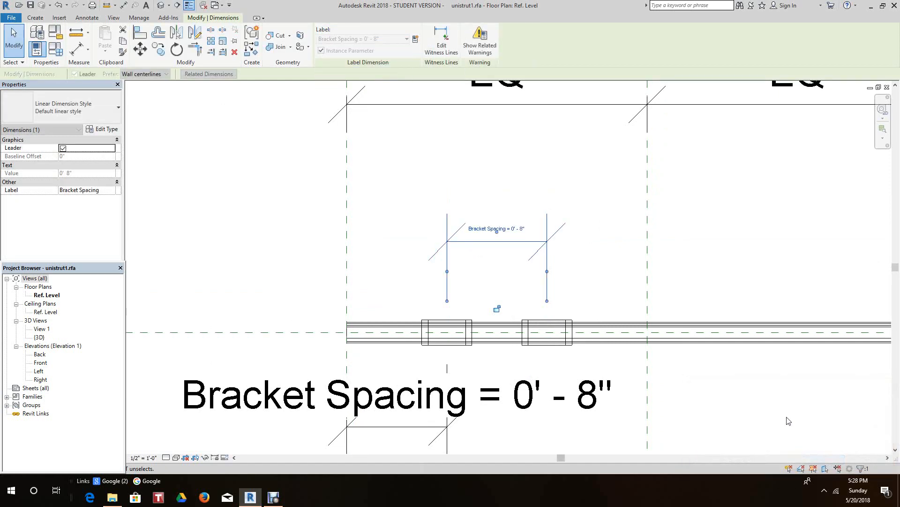
scroll(696, 276, "down", 1)
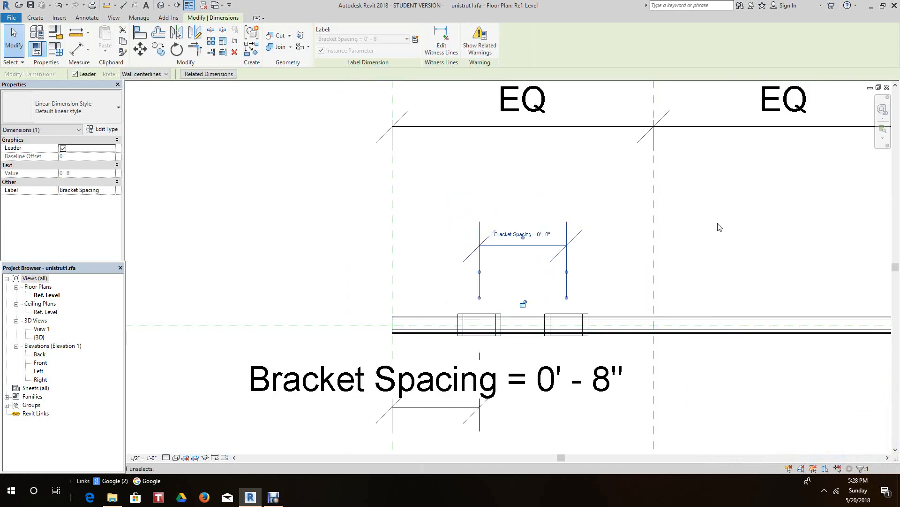
left_click(718, 225)
Label the bracket array's count with a new instance family parameter named Number of Brackets
scroll(704, 225, "down", 2)
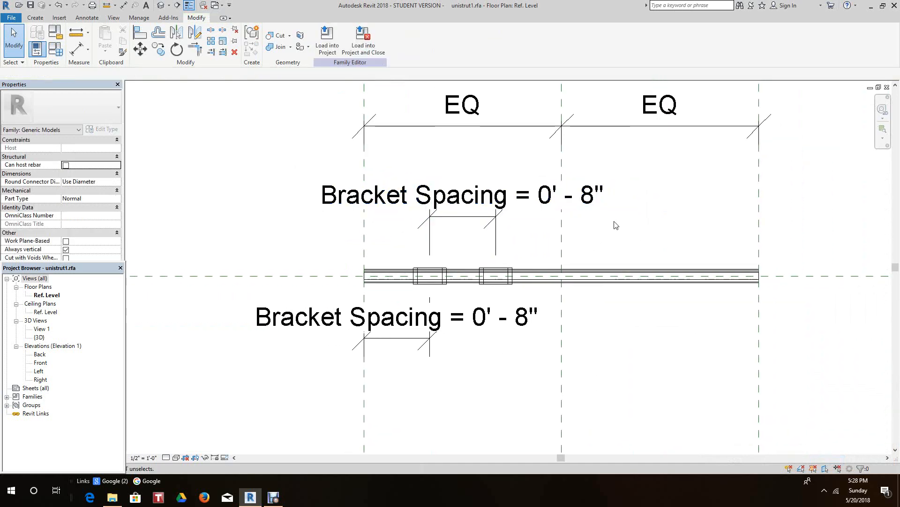
scroll(619, 229, "up", 3)
scroll(620, 255, "down", 2)
middle_click_drag(622, 259, 630, 246)
scroll(539, 303, "up", 2)
left_click(542, 305)
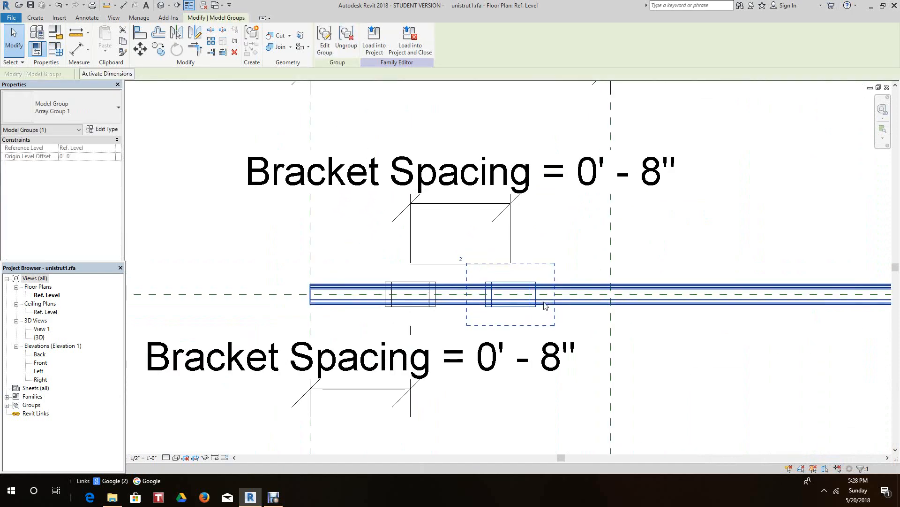
left_click(449, 268)
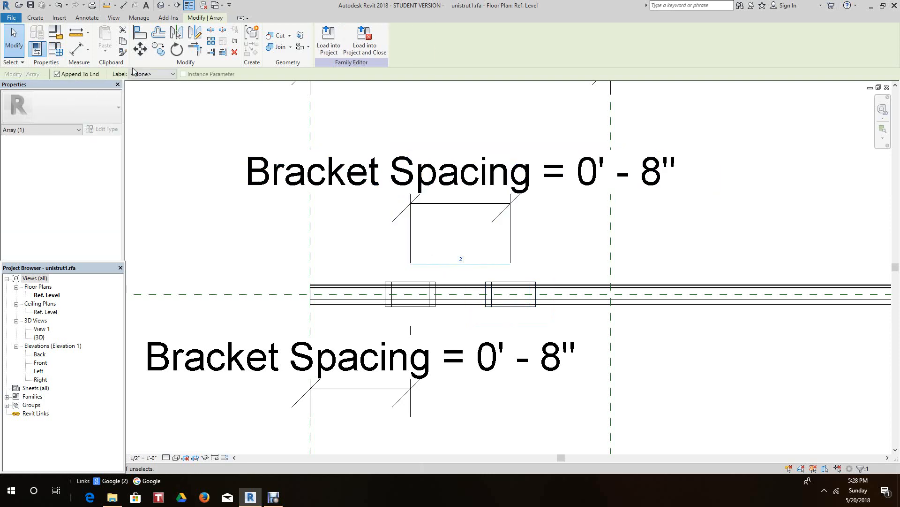
left_click(173, 74)
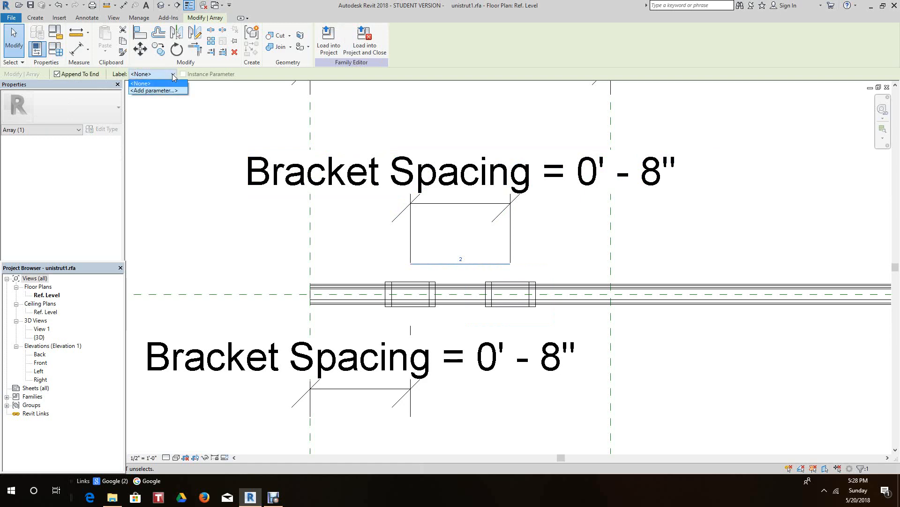
left_click(163, 91)
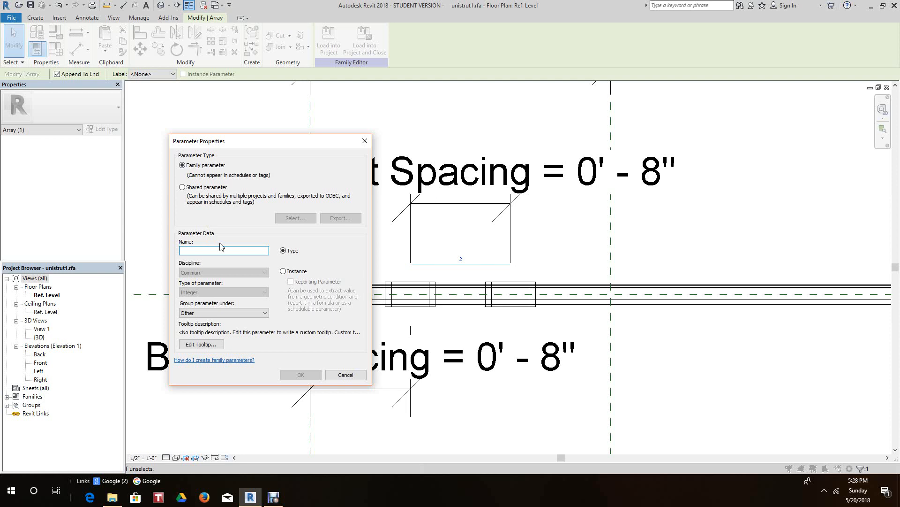
type("Number of Brackets")
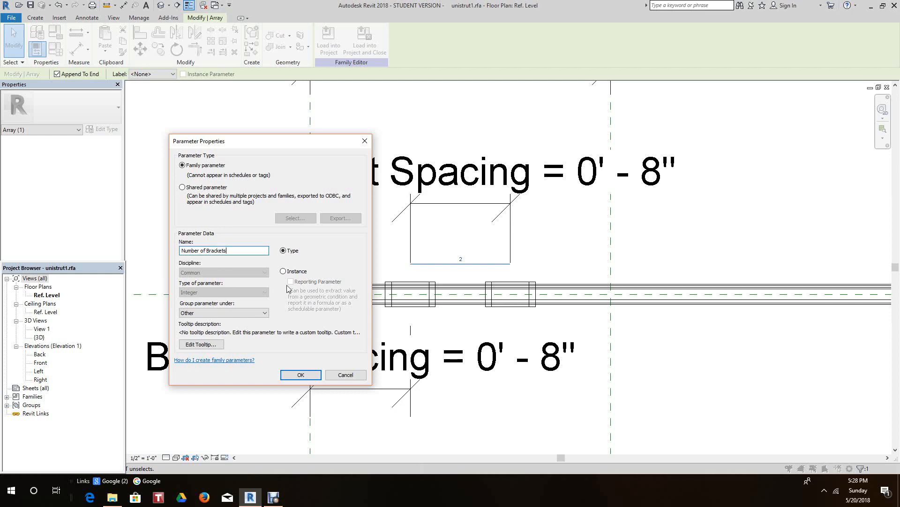
left_click(301, 374)
key("Escape")
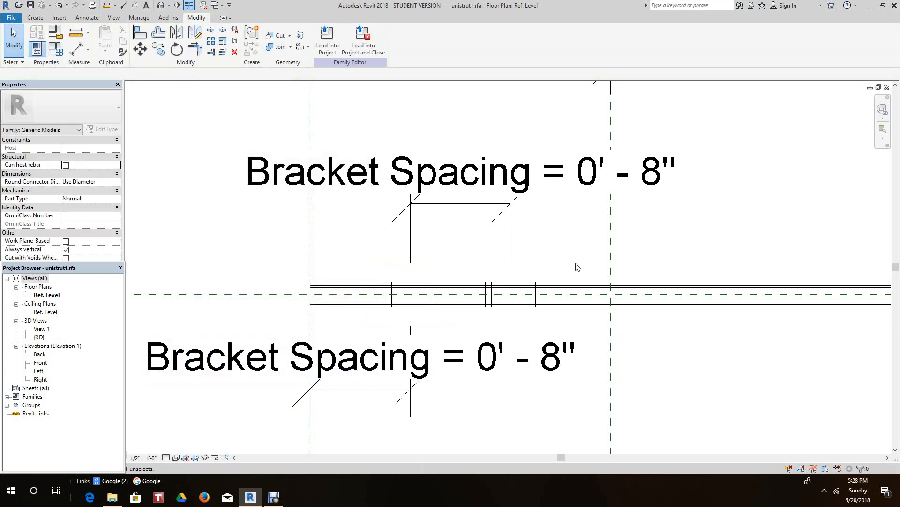
Try to set Number of Brackets to 1 in the Family Types and apply it
scroll(581, 260, "down", 3)
middle_click_drag(584, 256, 544, 328)
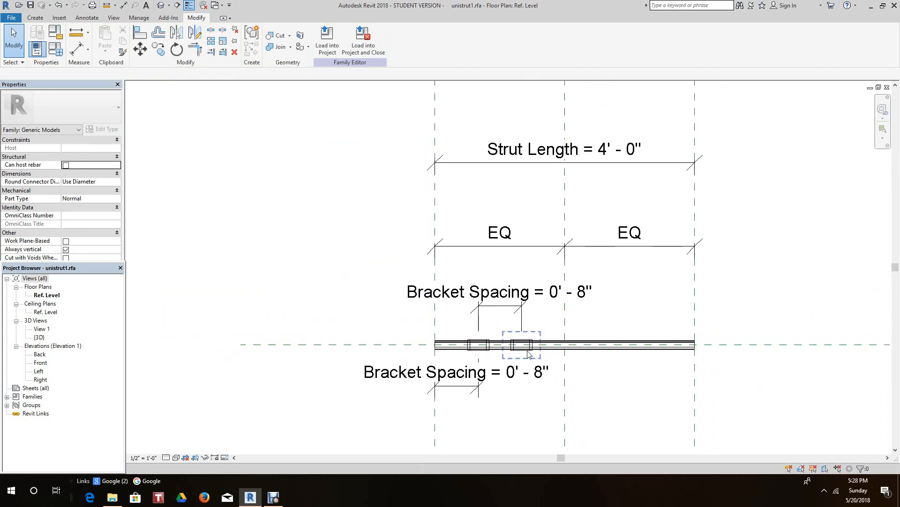
left_click(55, 49)
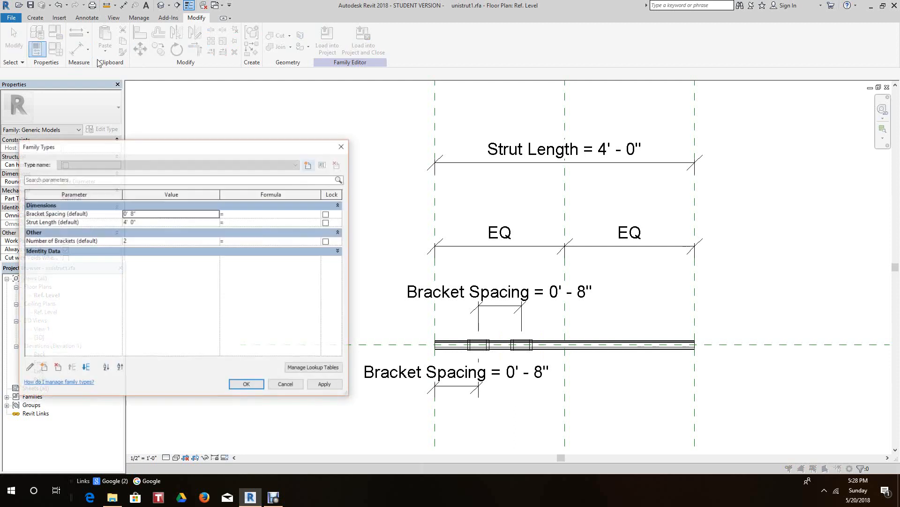
left_click(216, 243)
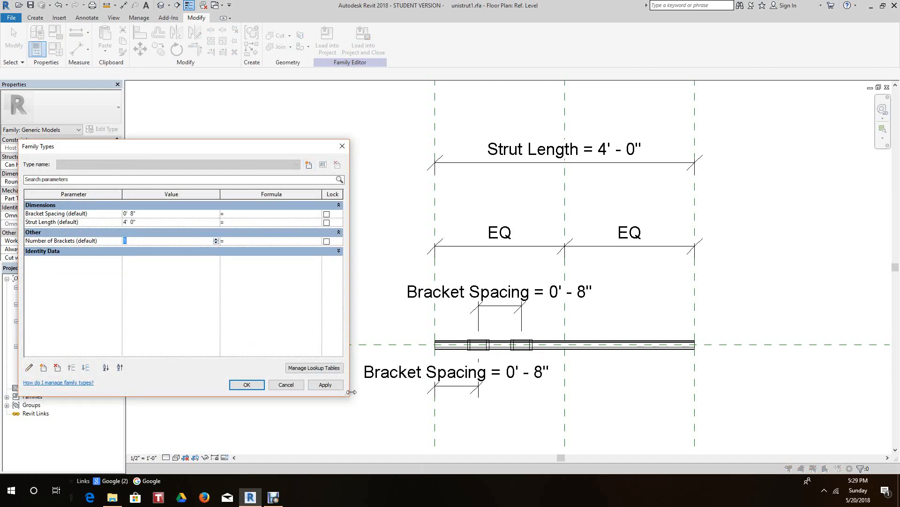
left_click(330, 386)
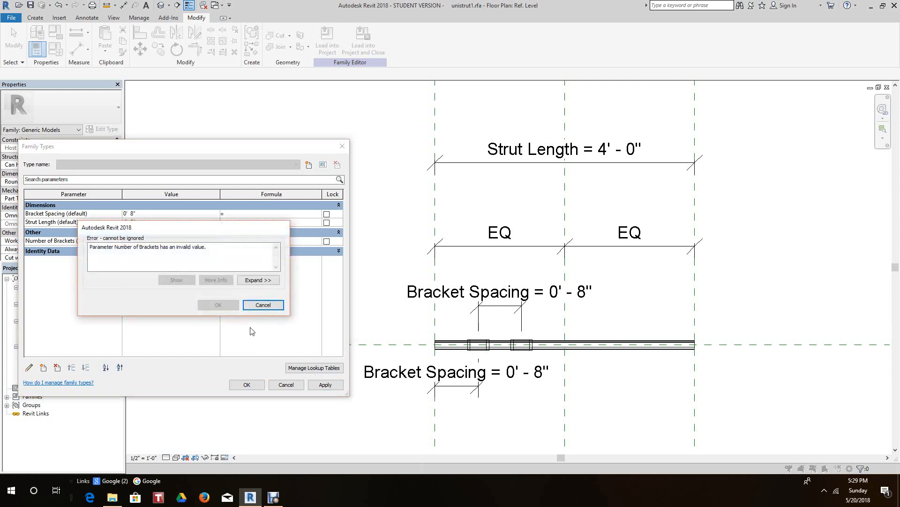
left_click(263, 305)
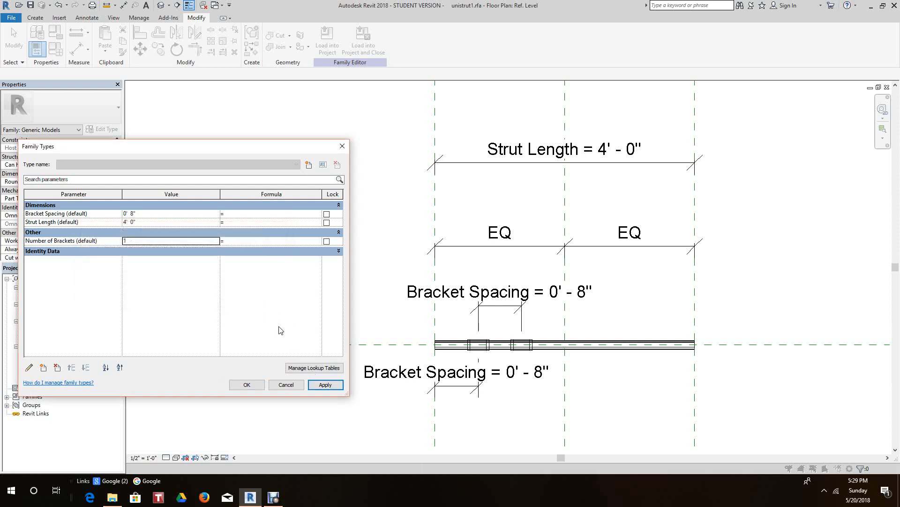
Set Number of Brackets to 4 and apply it, then undo the latest array changes
left_click(156, 242)
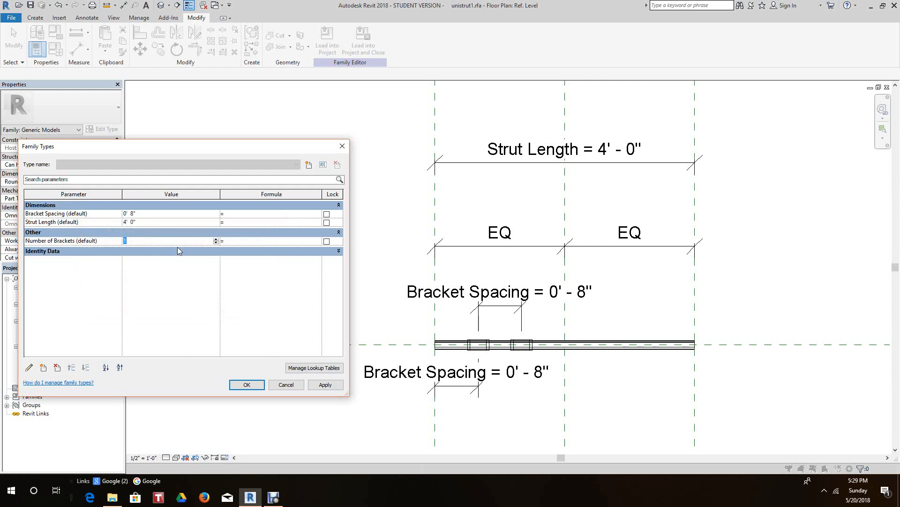
left_click(216, 239)
left_click(330, 385)
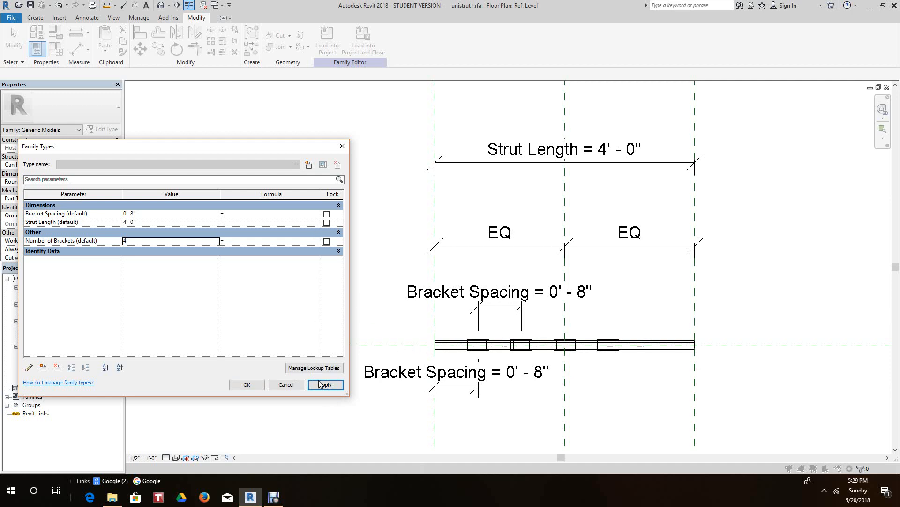
left_click(294, 385)
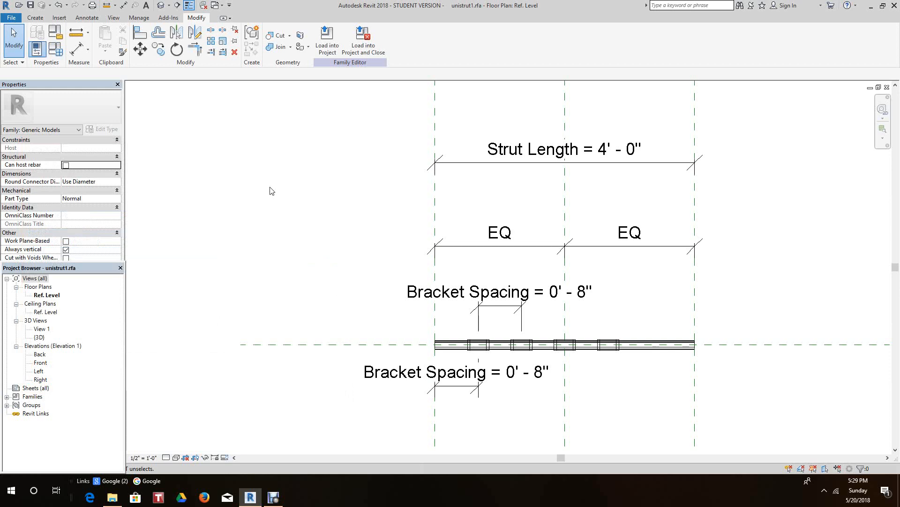
left_click(58, 5)
left_click(58, 7)
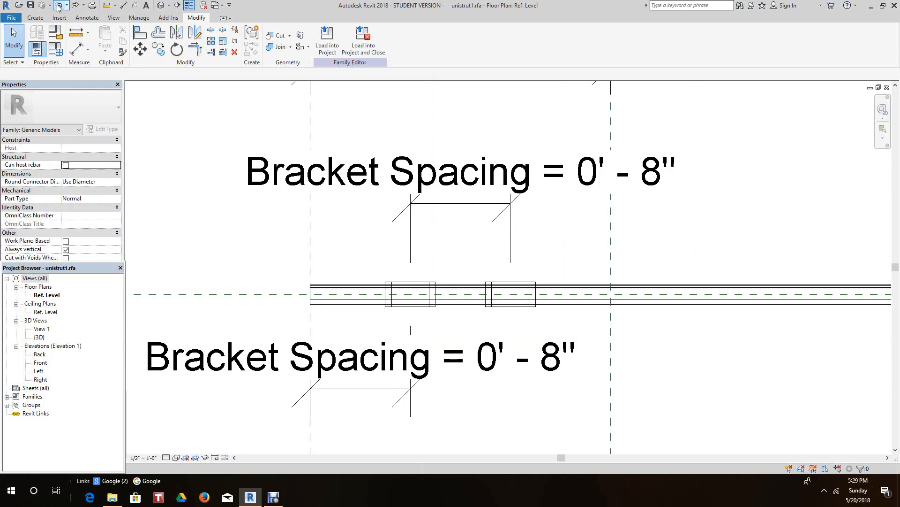
Check the Family Types for the bracket count parameter and redo the undone Number of Brackets parameter
scroll(540, 325, "down", 2)
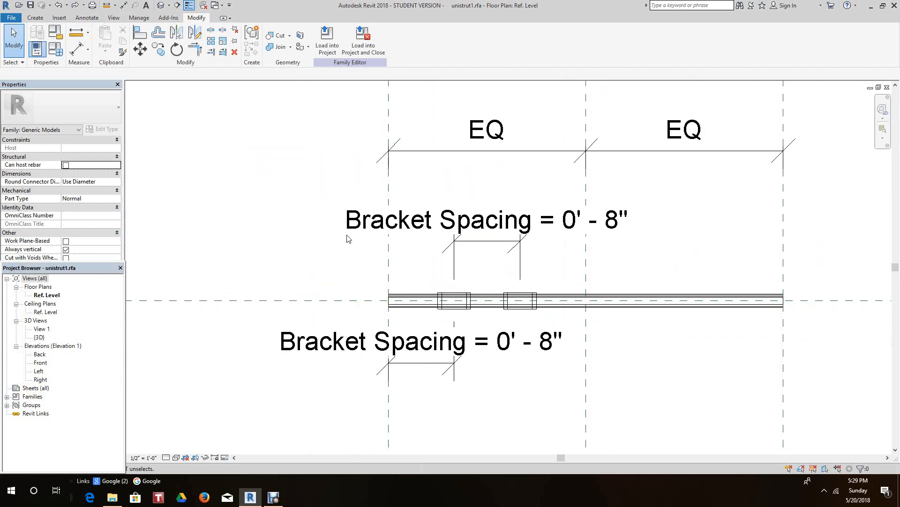
left_click(55, 48)
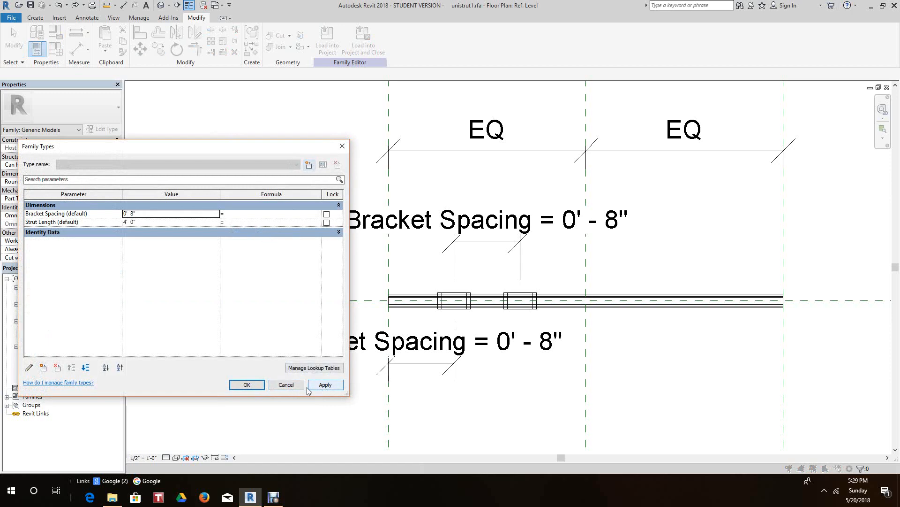
left_click(286, 384)
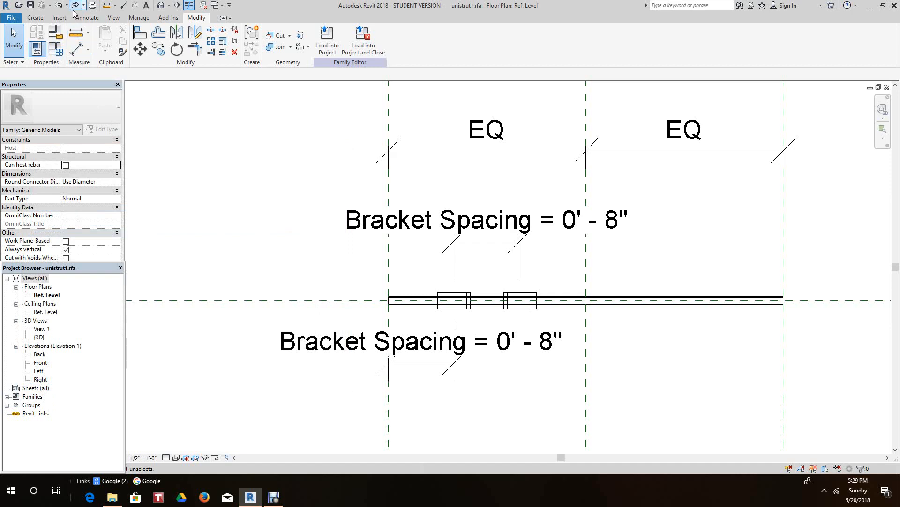
scroll(538, 312, "up", 2)
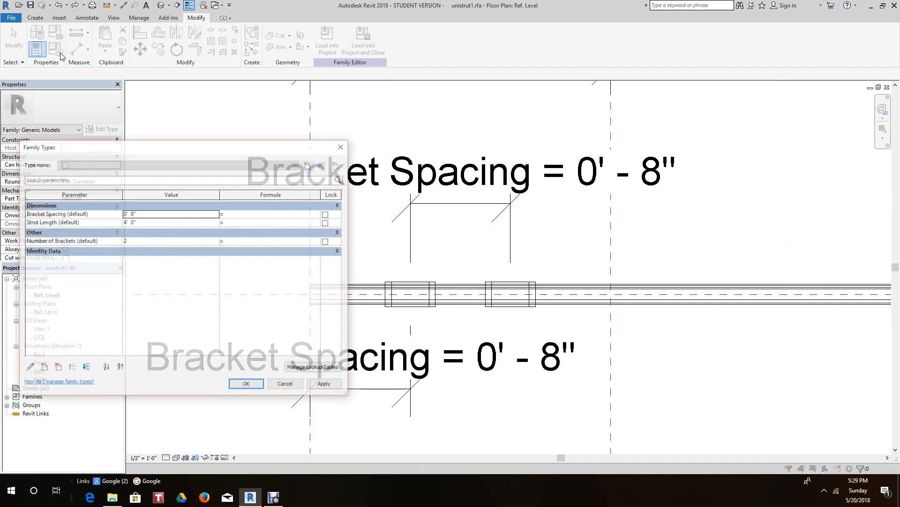
left_click(58, 51)
left_click_drag(188, 149, 221, 116)
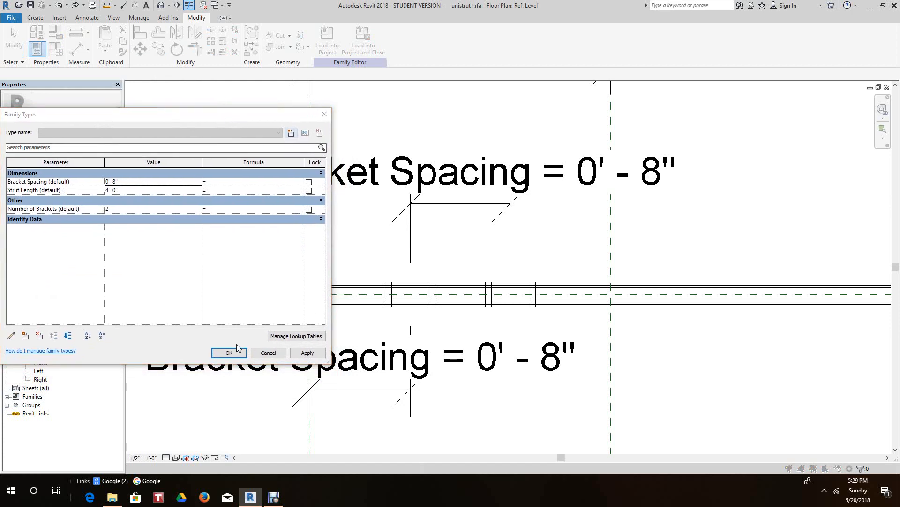
left_click(270, 353)
Drive the Number of Brackets parameter with the formula Strut Length/Bracket Spacing in the Family Types and apply it
scroll(474, 269, "down", 1)
scroll(474, 270, "down", 4)
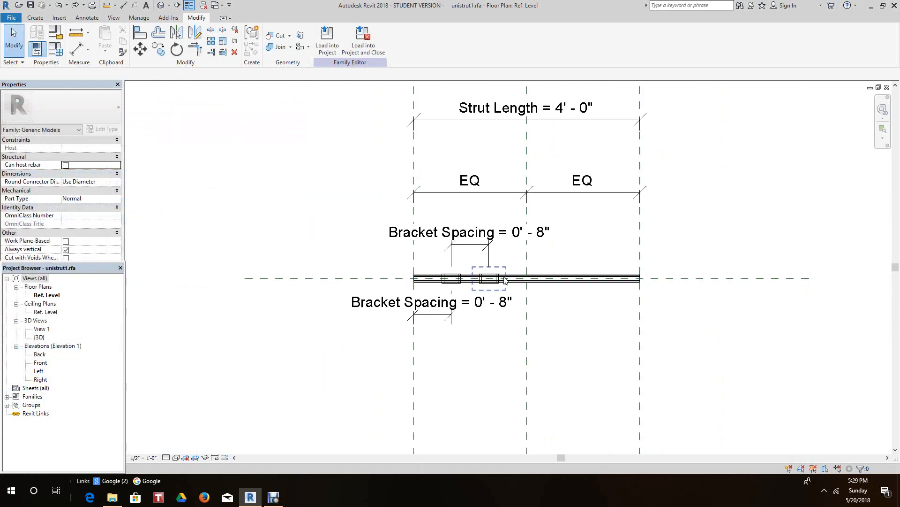
middle_click_drag(536, 290, 689, 344)
scroll(652, 296, "up", 2)
middle_click_drag(645, 286, 634, 274)
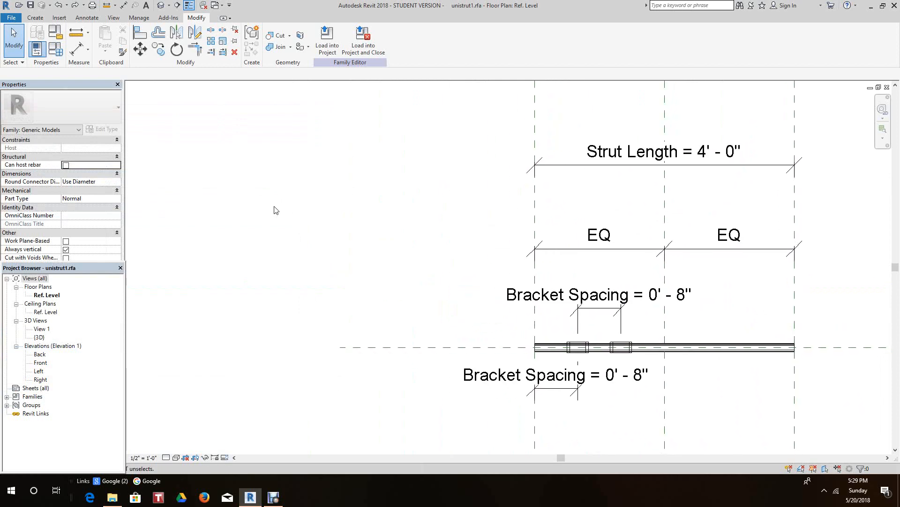
left_click(55, 49)
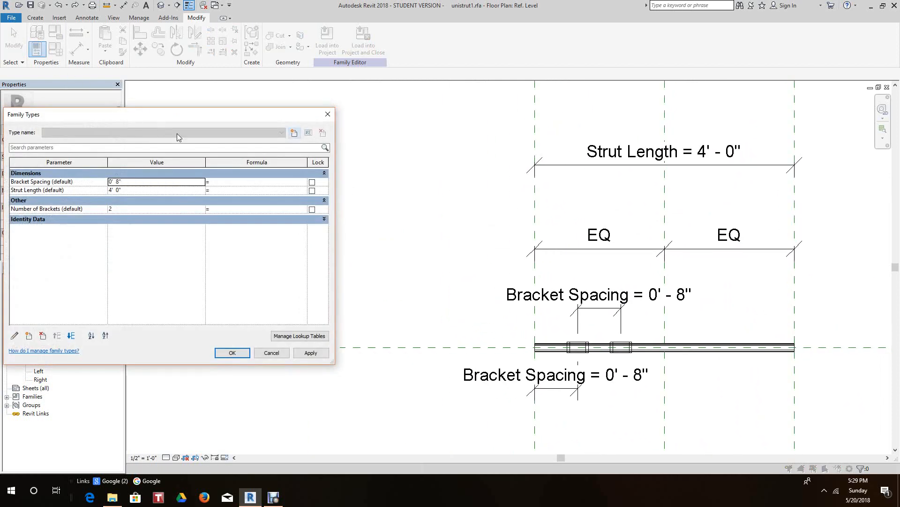
left_click_drag(179, 117, 224, 144)
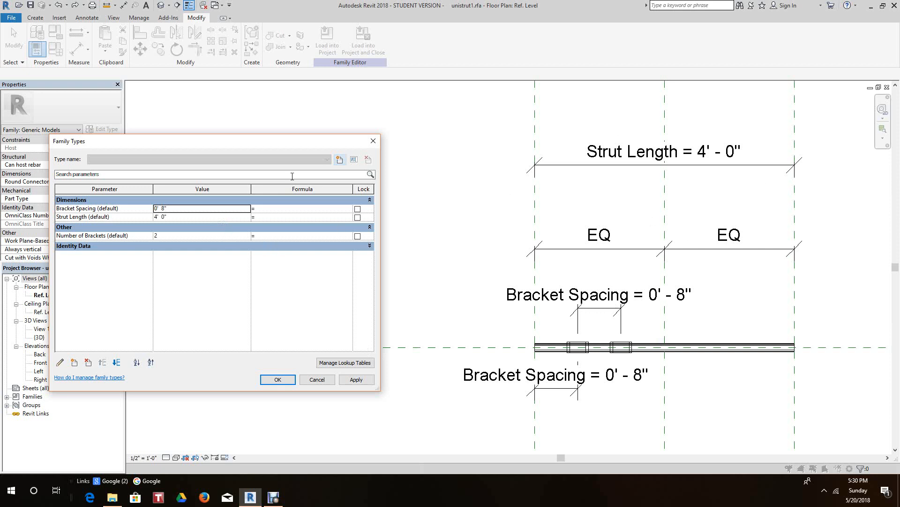
left_click(267, 236)
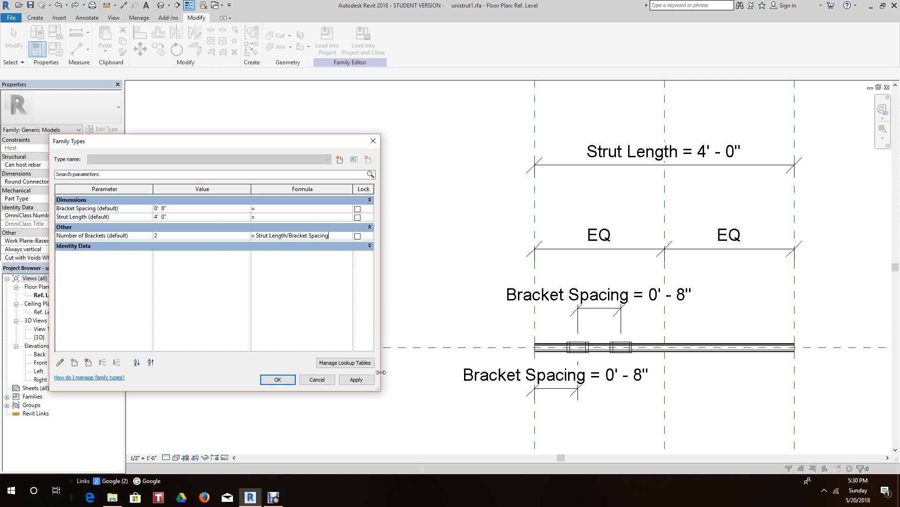
left_click(358, 380)
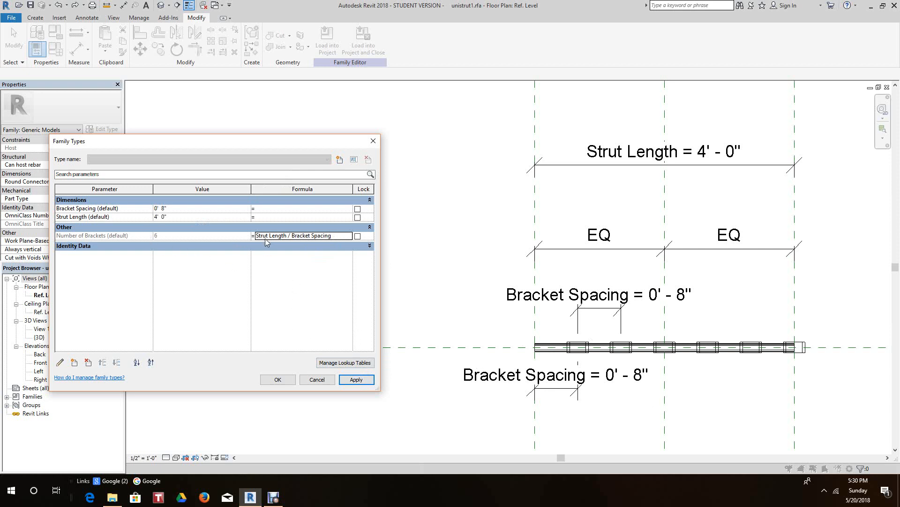
left_click(326, 381)
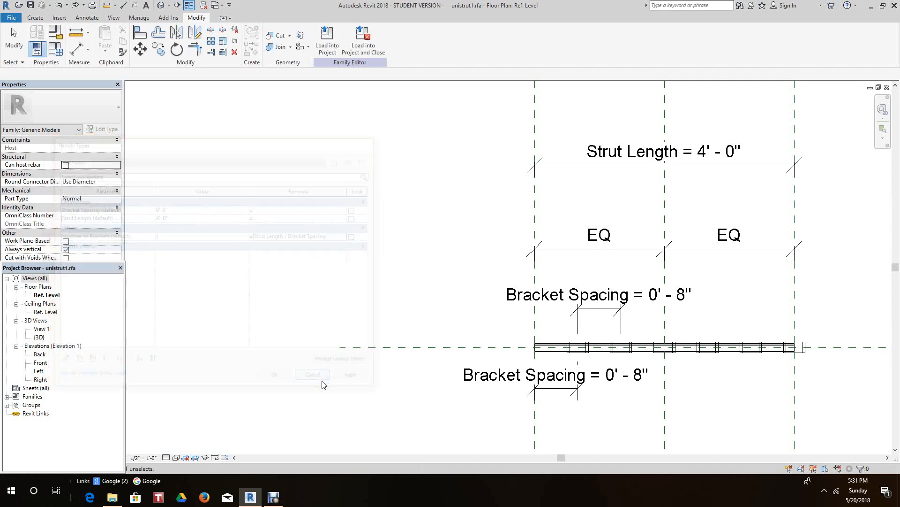
Change the Number of Brackets formula to (Strut Length / Bracket Spacing) - 1, apply it and accept the Family Types
left_click(55, 48)
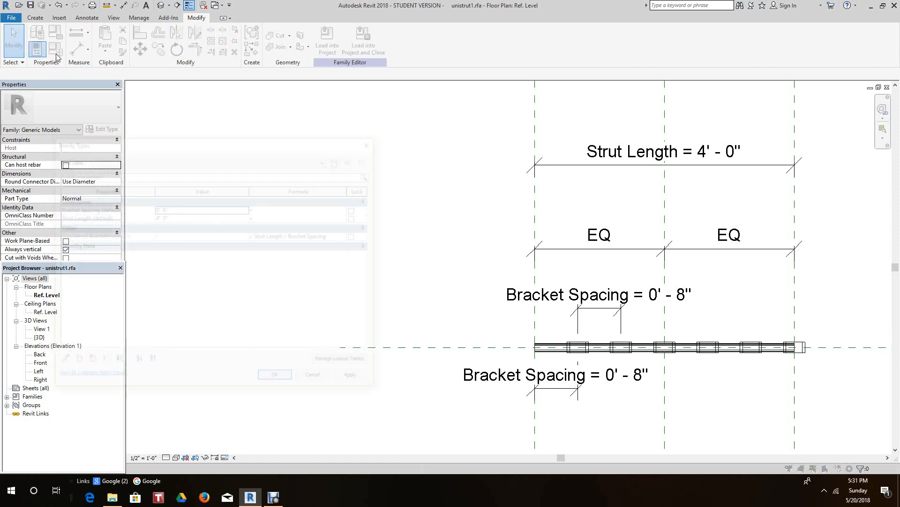
left_click(332, 235)
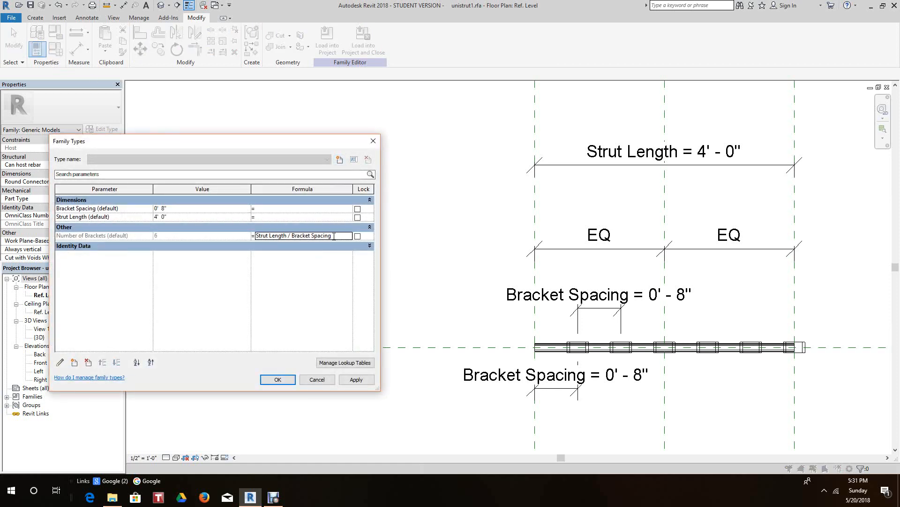
left_click(334, 235)
type("(")
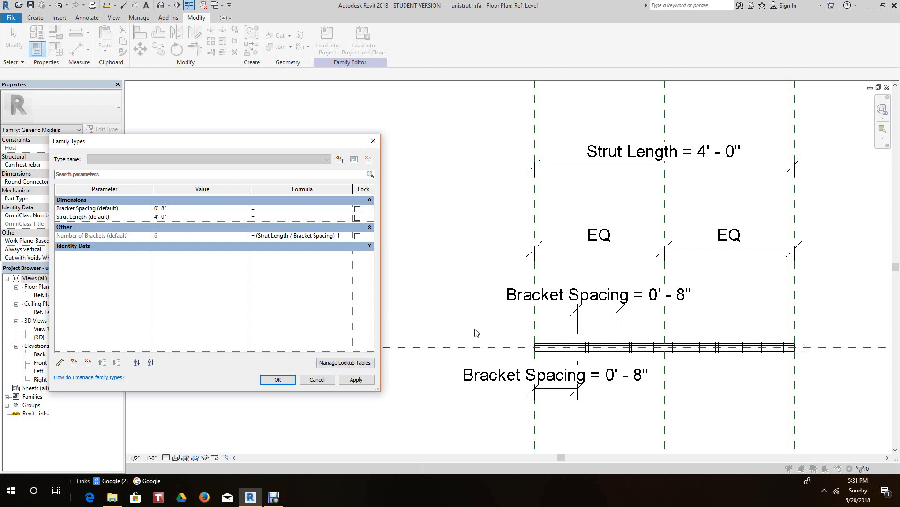
left_click(351, 378)
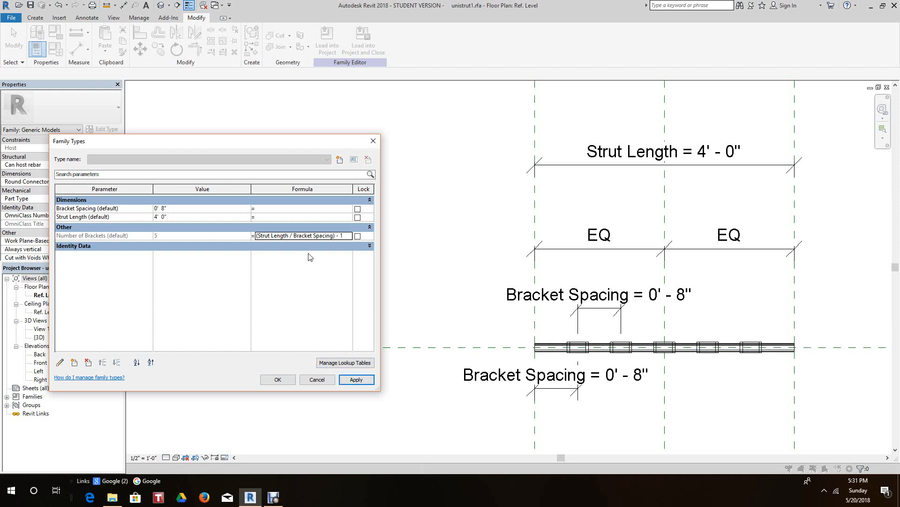
left_click(277, 379)
Examine the bracket array along the strut and its end reference planes in the Ref. Level plan
scroll(400, 299, "down", 1)
middle_click_drag(412, 307, 416, 310)
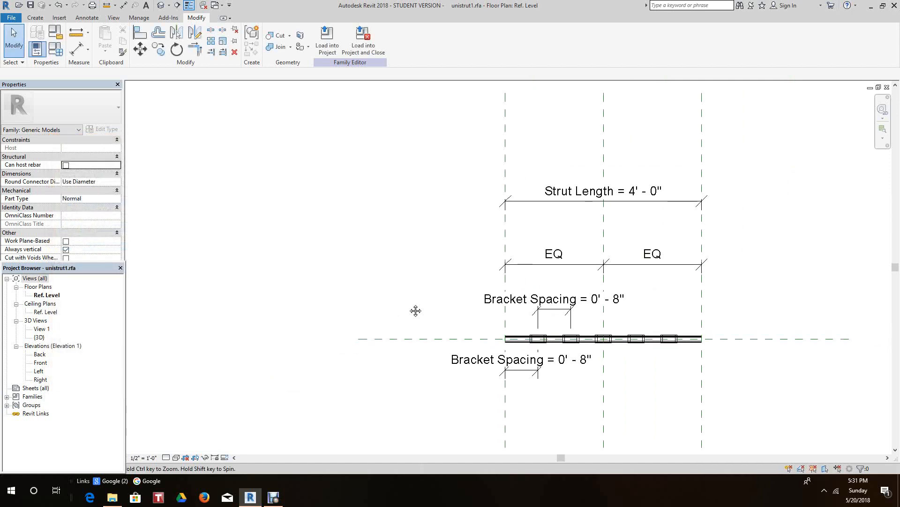
scroll(675, 271, "up", 3)
middle_click_drag(713, 325, 699, 324)
scroll(700, 324, "down", 4)
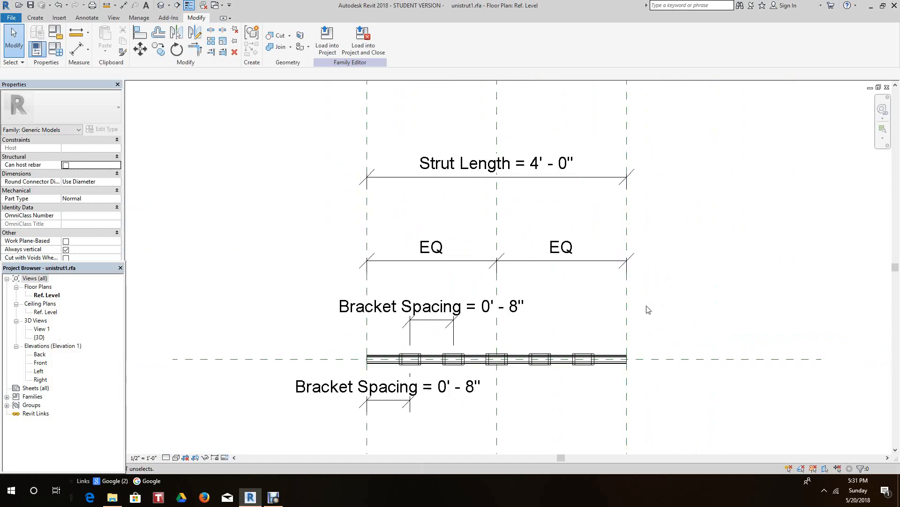
scroll(609, 201, "up", 1)
scroll(609, 200, "up", 1)
middle_click_drag(649, 238, 637, 224)
scroll(641, 221, "down", 2)
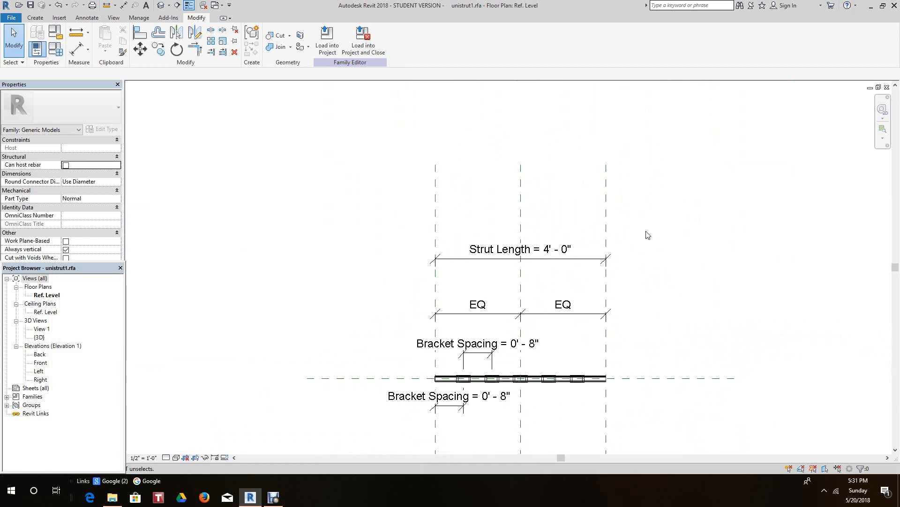
scroll(646, 230, "up", 2)
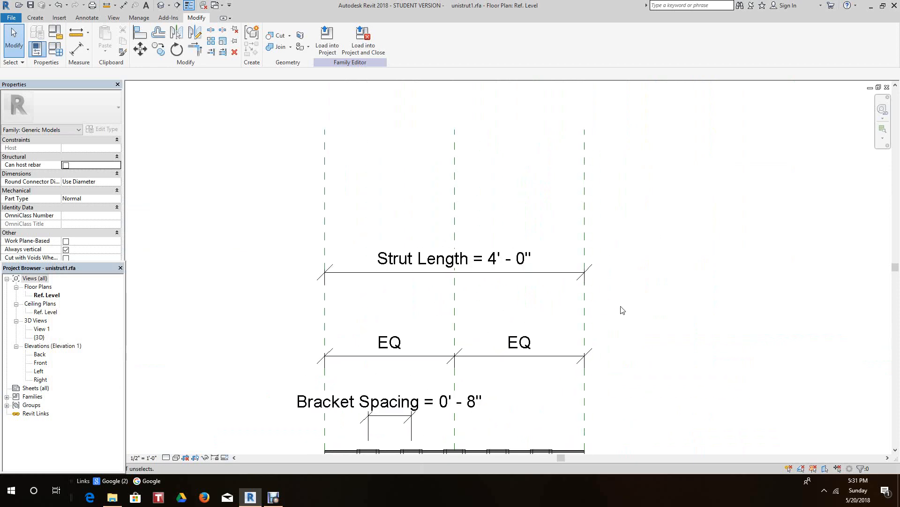
scroll(623, 310, "down", 1)
middle_click_drag(559, 424, 535, 332)
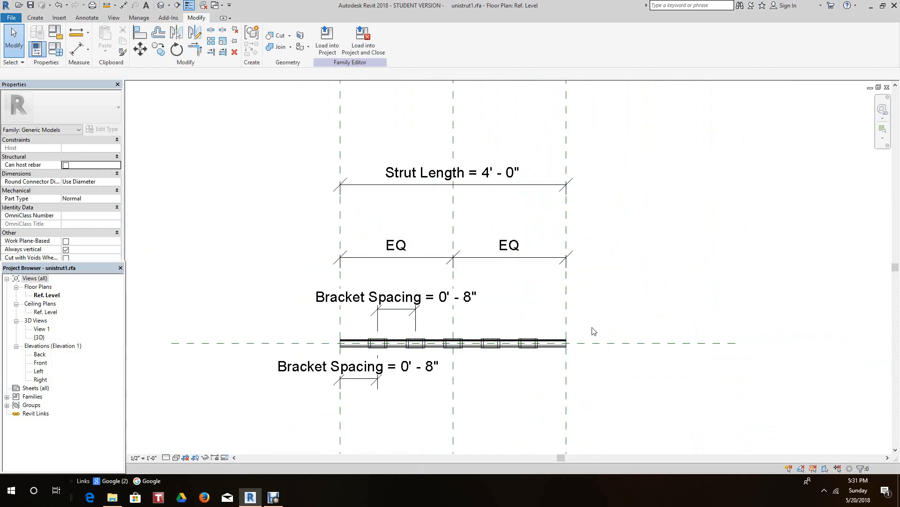
scroll(594, 331, "down", 1)
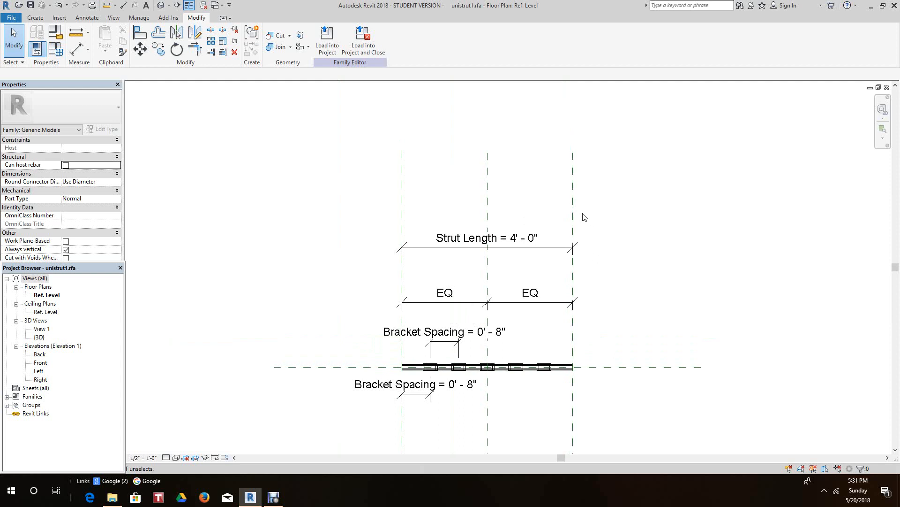
Set the reference plane at the strut's right end to Strong Reference and deselect it
left_click(573, 216)
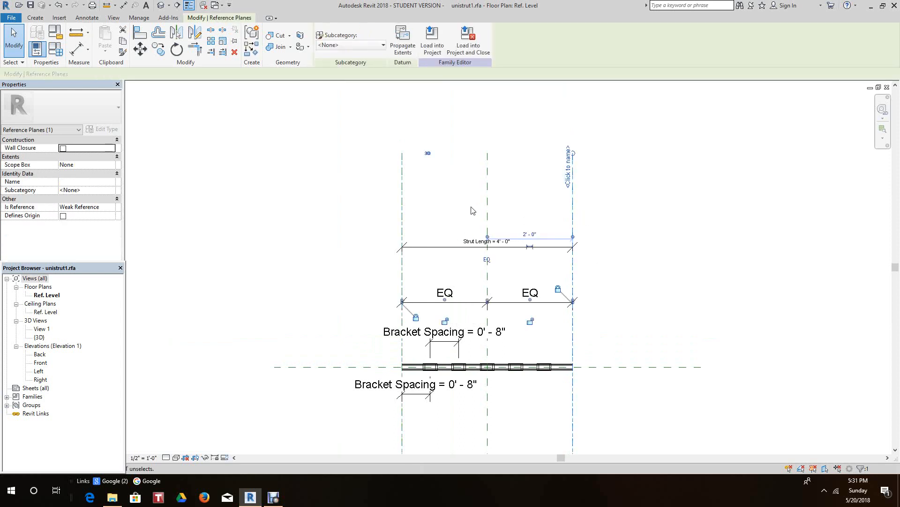
left_click(111, 207)
left_click(111, 207)
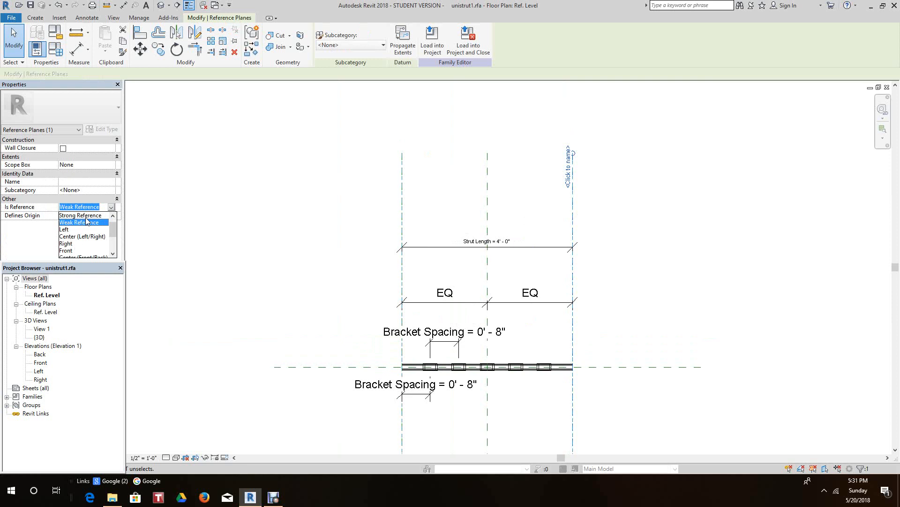
left_click(86, 215)
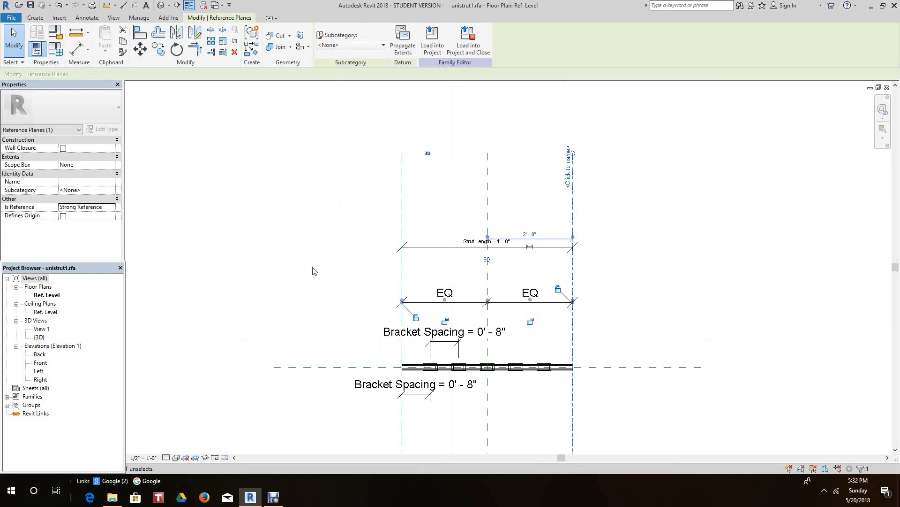
left_click(313, 272)
scroll(345, 274, "down", 2)
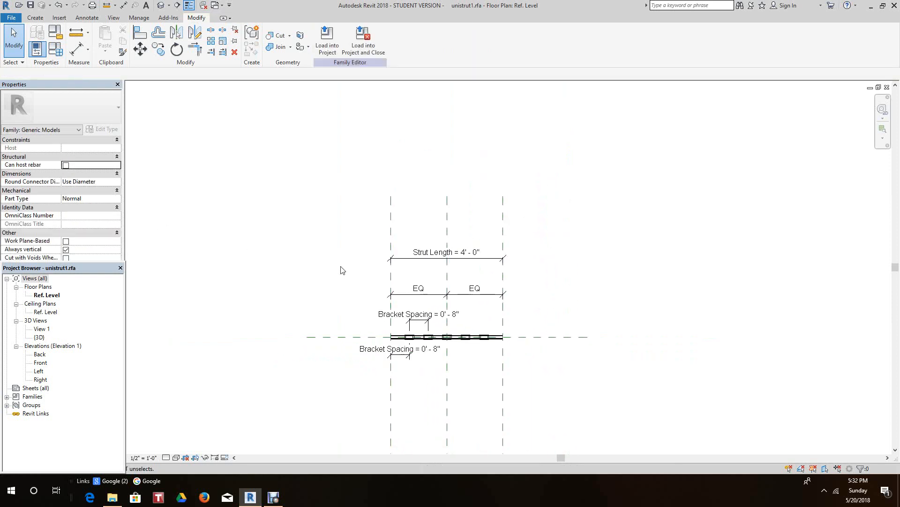
scroll(340, 268, "up", 2)
middle_click_drag(340, 265, 348, 251)
scroll(376, 298, "up", 1)
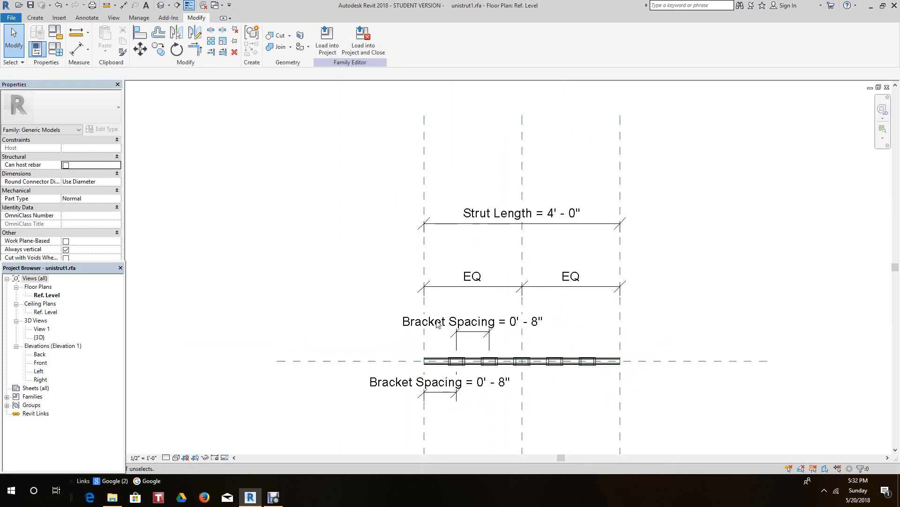
scroll(629, 356, "down", 1)
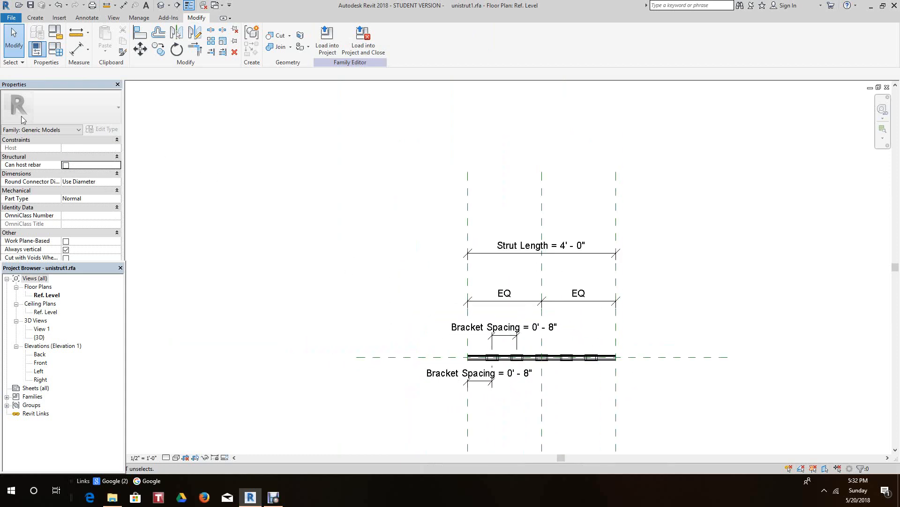
Create a new project from the Architectural Template
left_click(11, 19)
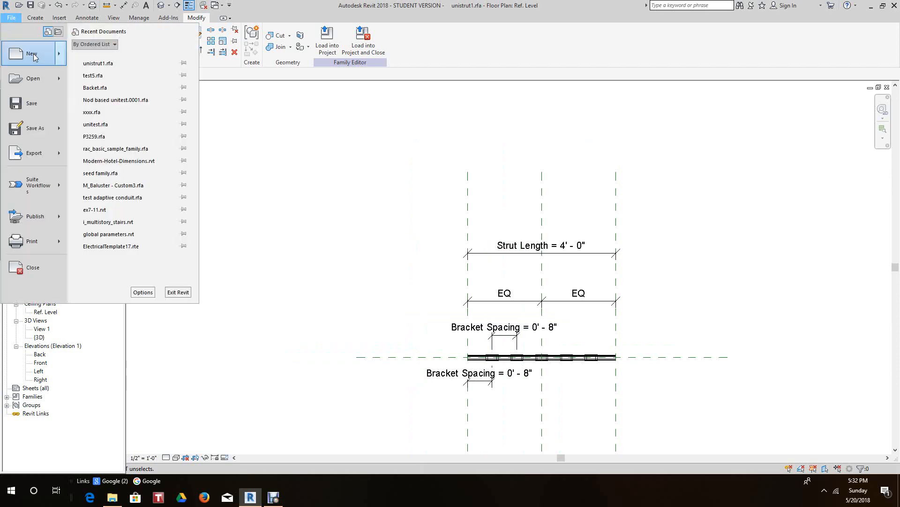
mouse_move(34, 56)
left_click(104, 59)
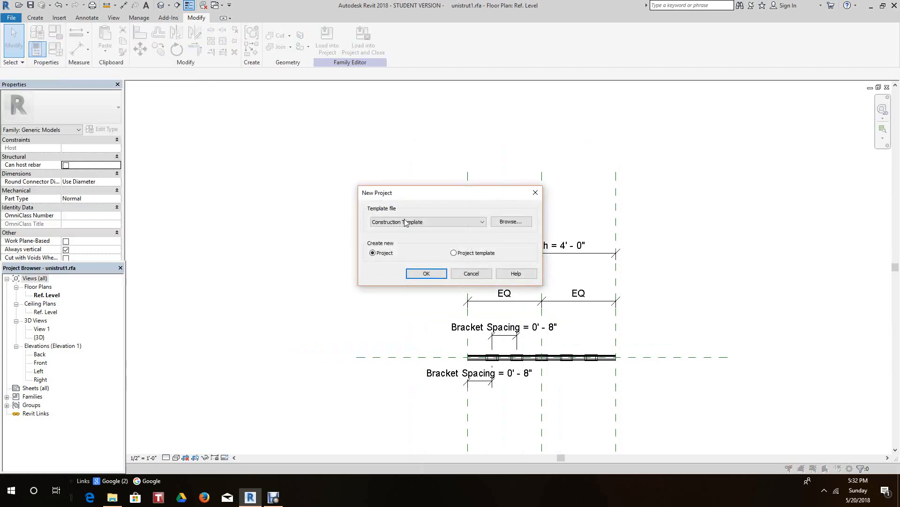
left_click(406, 223)
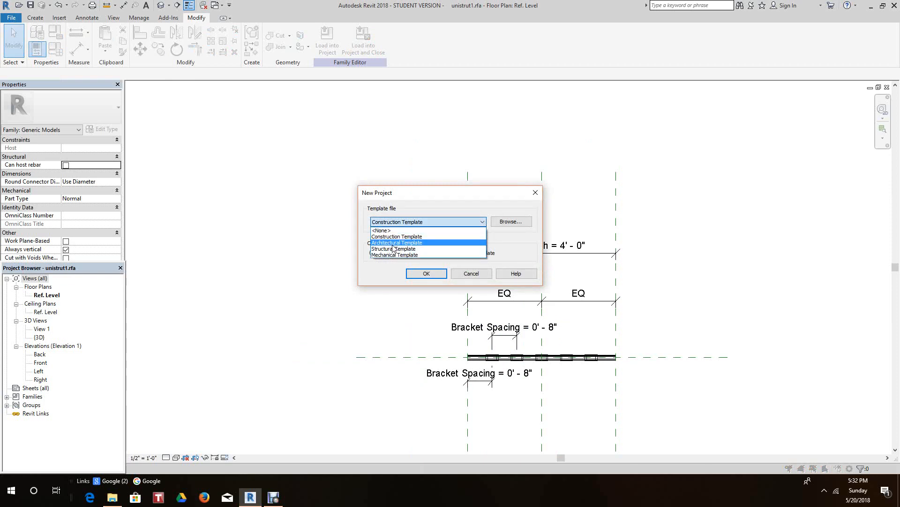
left_click(395, 243)
left_click(427, 274)
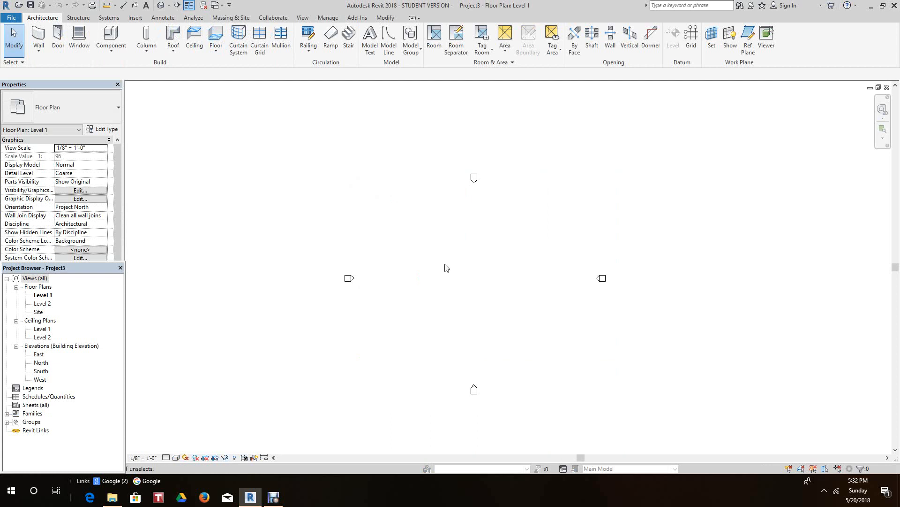
Tile the open views and load the unistrut1 family into Project3 only
key("w")
key("t")
left_click(651, 333)
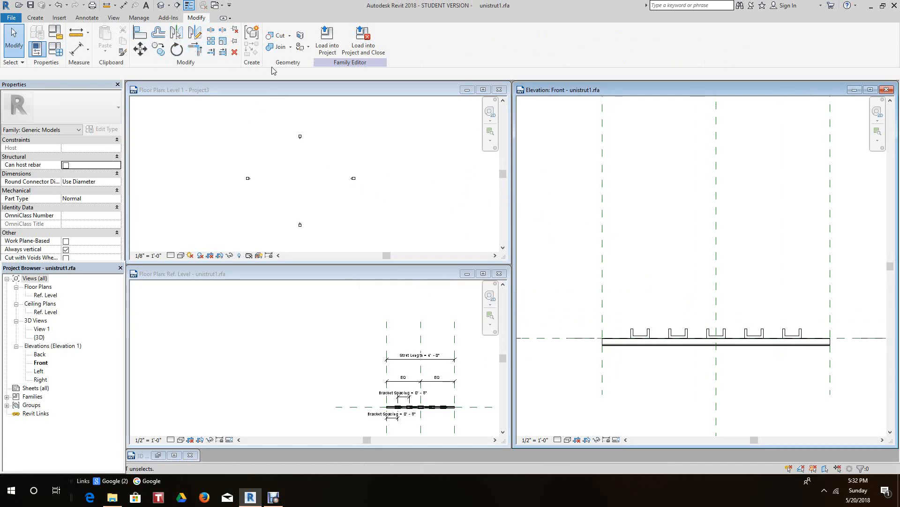
left_click(328, 42)
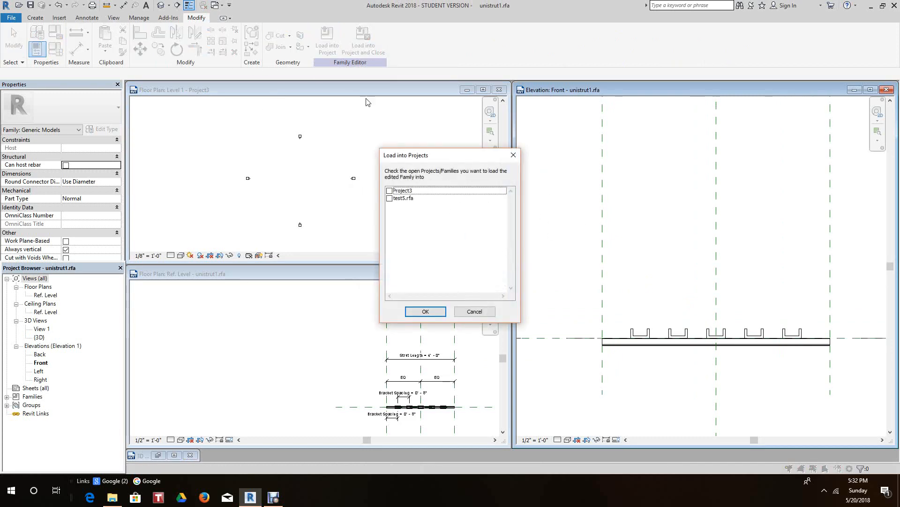
left_click(392, 191)
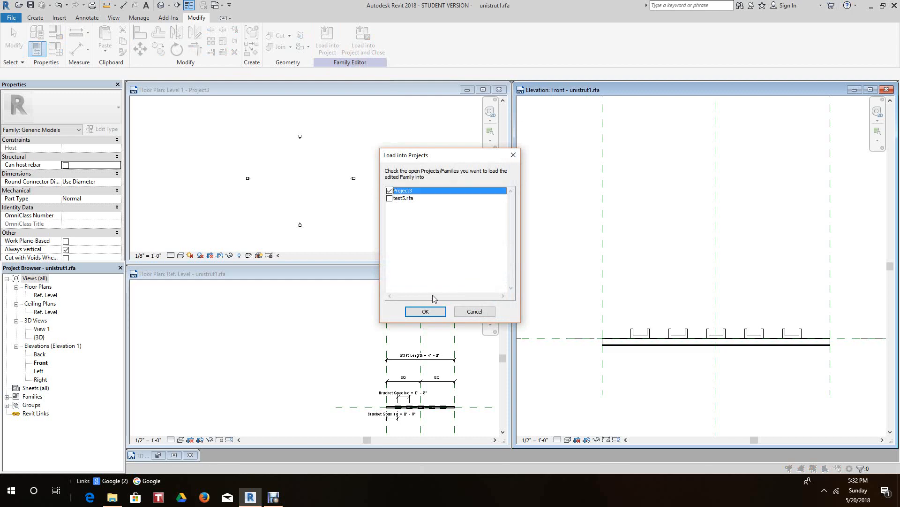
left_click(425, 311)
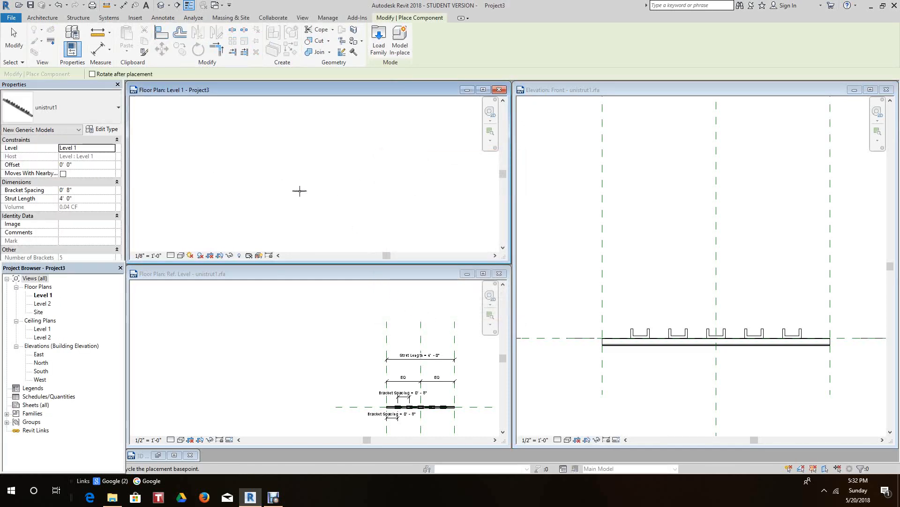
Place one unistrut1 instance between the elevation markers in the Level 1 floor plan and end the placement
left_click(282, 171)
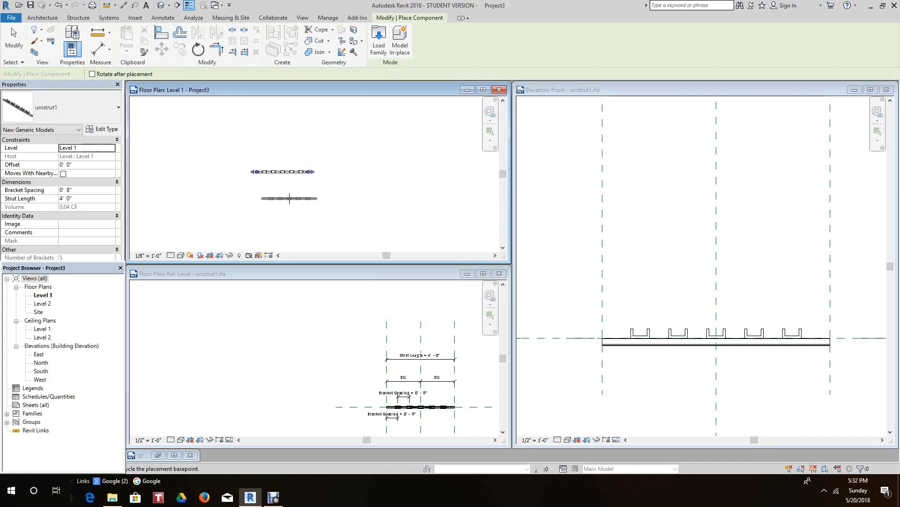
key("Escape")
key("Escape")
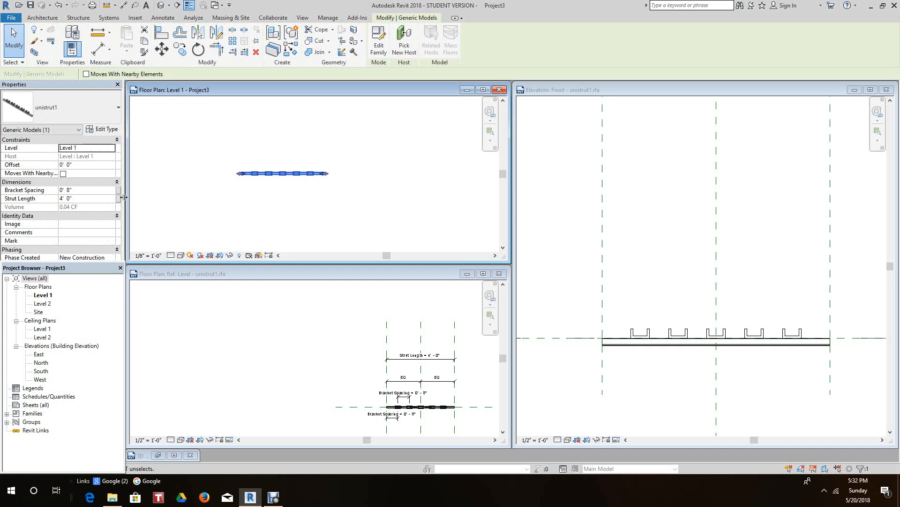
left_click(81, 201)
left_click_drag(73, 199, 58, 198)
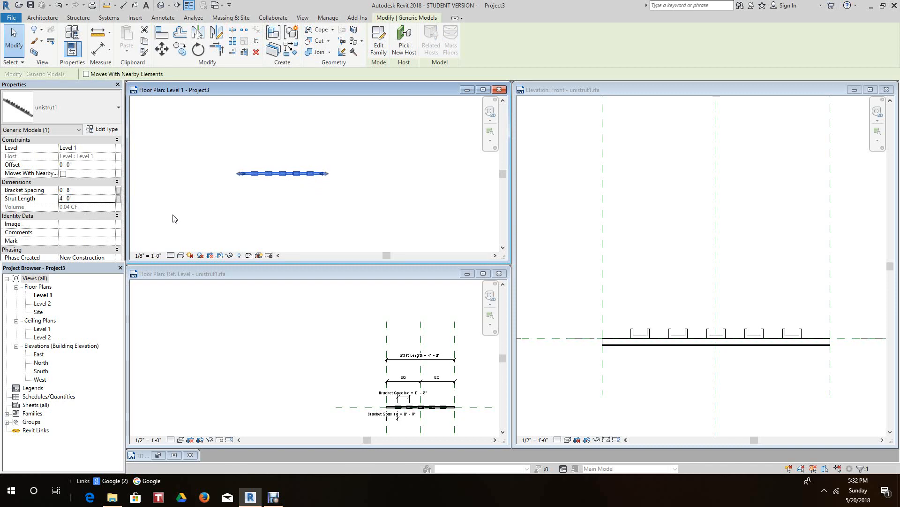
key("Escape")
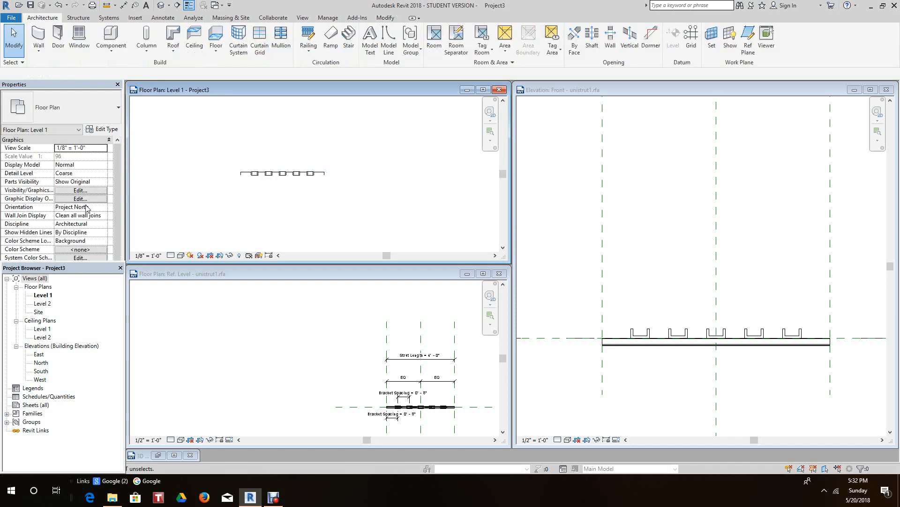
Set the placed unistrut1 instance's Strut Length to 8' 0" and deselect it
left_click(262, 173)
left_click(77, 198)
left_click_drag(76, 199, 61, 197)
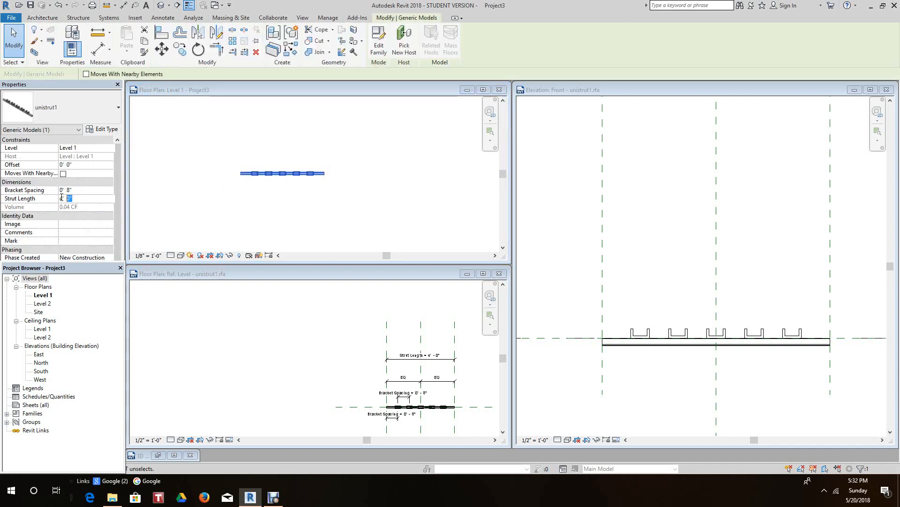
type("8")
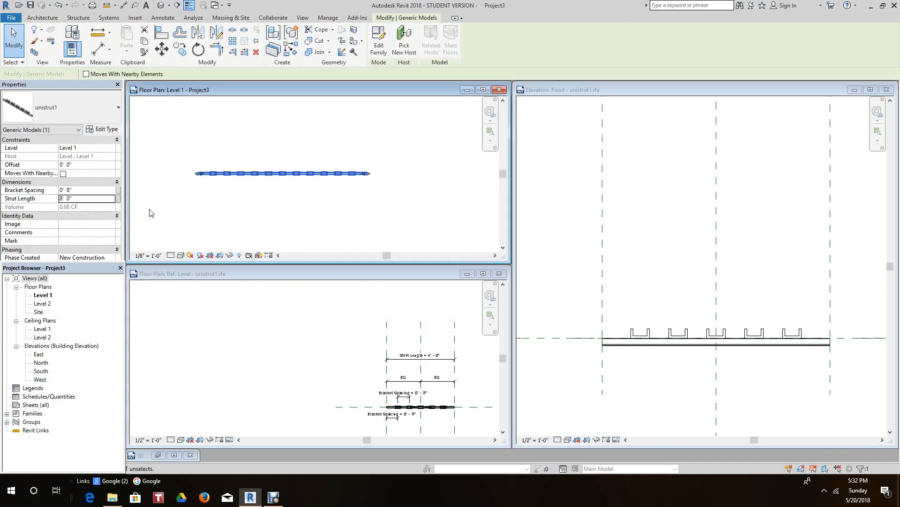
left_click(149, 212)
Stretch the right end of the placed strut slightly outward with its shape handle in the Level 1 plan and deselect it
scroll(319, 167, "up", 2)
left_click(334, 178)
mouse_move(353, 202)
middle_mouse_down()
mouse_move(398, 217)
mouse_move(370, 206)
middle_mouse_up()
scroll(392, 215, "up", 1)
scroll(365, 203, "down", 1)
left_click(361, 187)
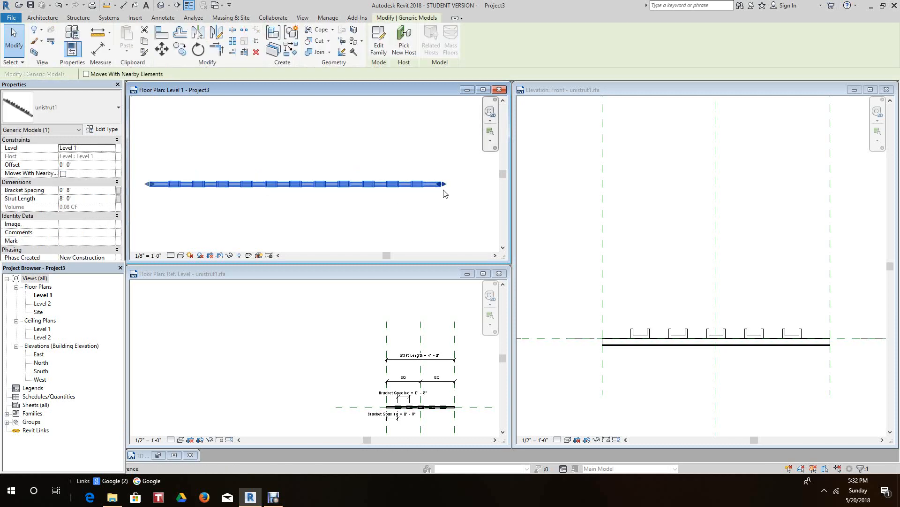
left_click_drag(460, 187, 474, 185)
left_click(444, 222)
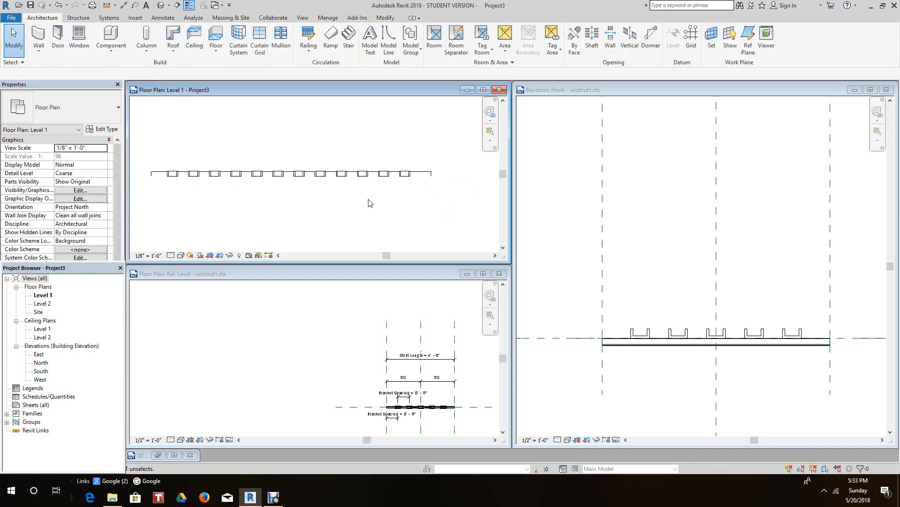